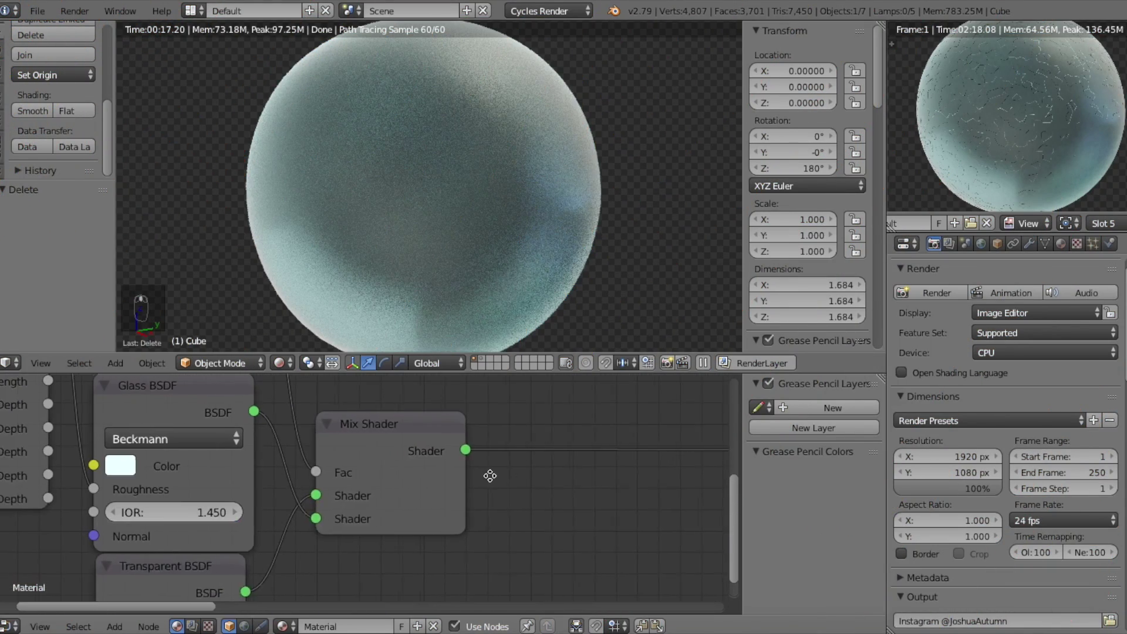
- Zoom and pan the node view so the Material Output node and the free space to its left are visible
scroll(423, 491, down, 2)
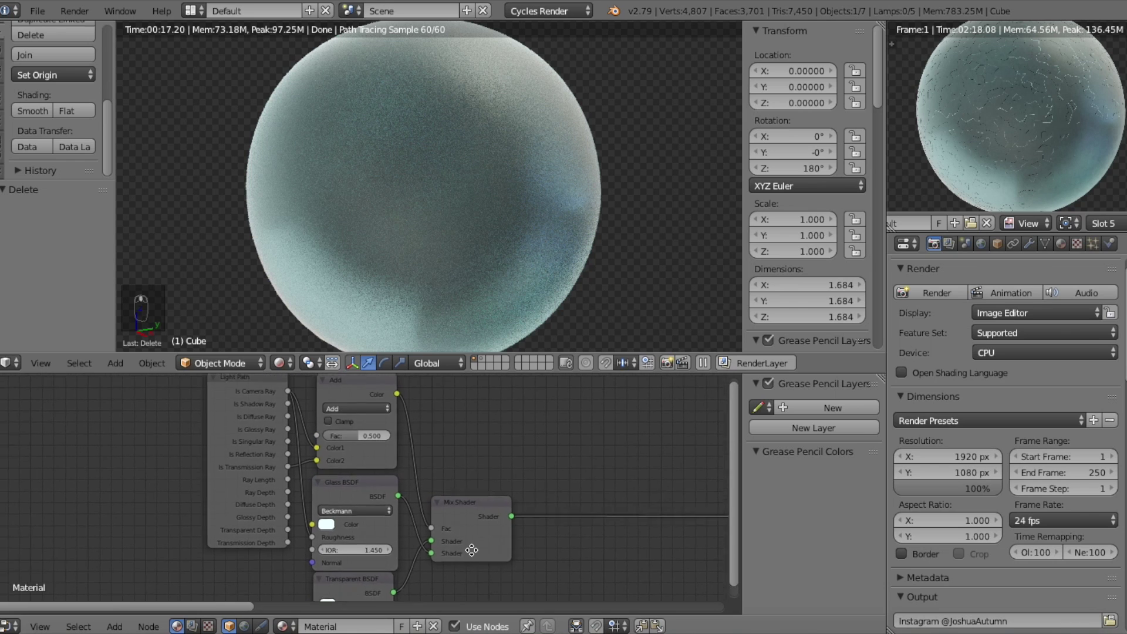
scroll(257, 432, up, 3)
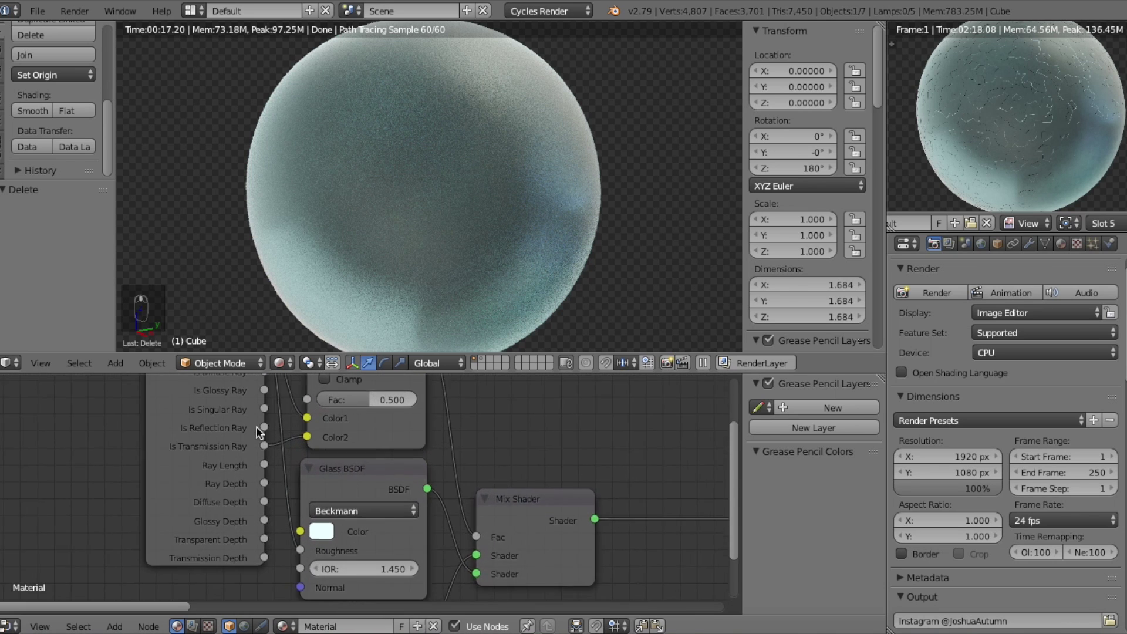
middle_drag(352, 549, 133, 555)
middle_drag(519, 550, 458, 566)
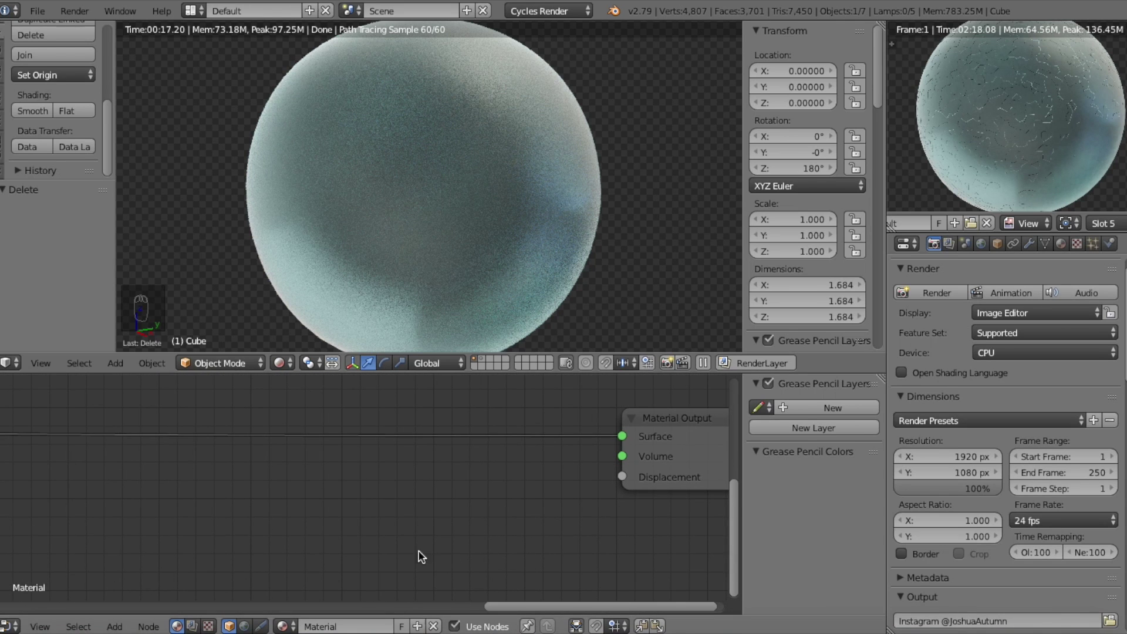
- Add a Voronoi Texture node and place a duplicate to its right
click(113, 626)
click(112, 627)
key(shift+a)
click(215, 459)
text(vor)
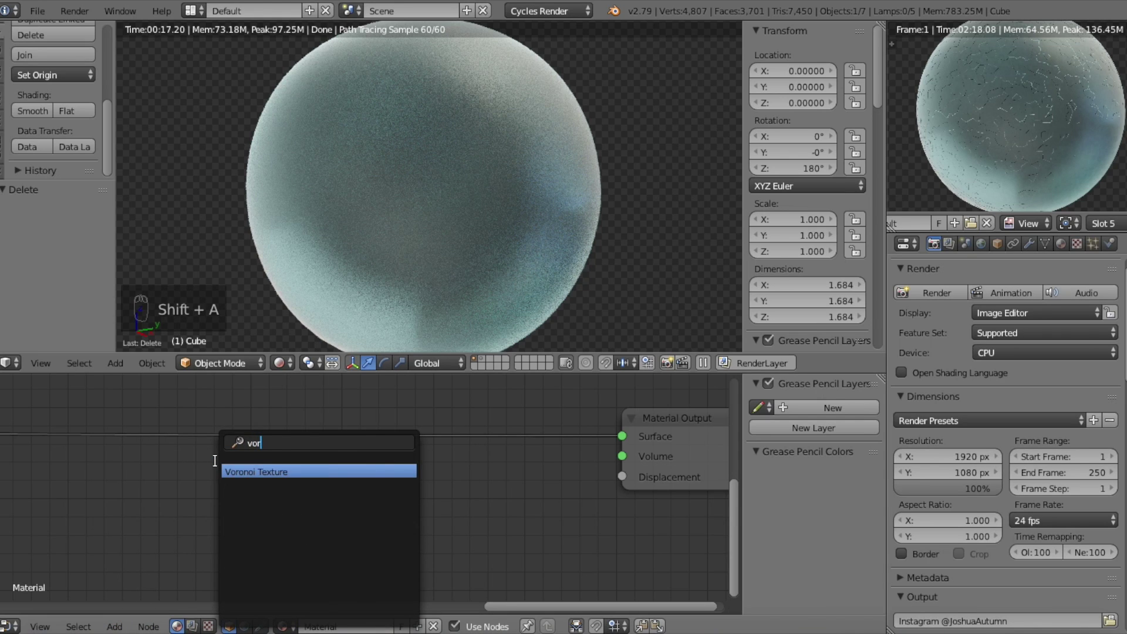
key(Return)
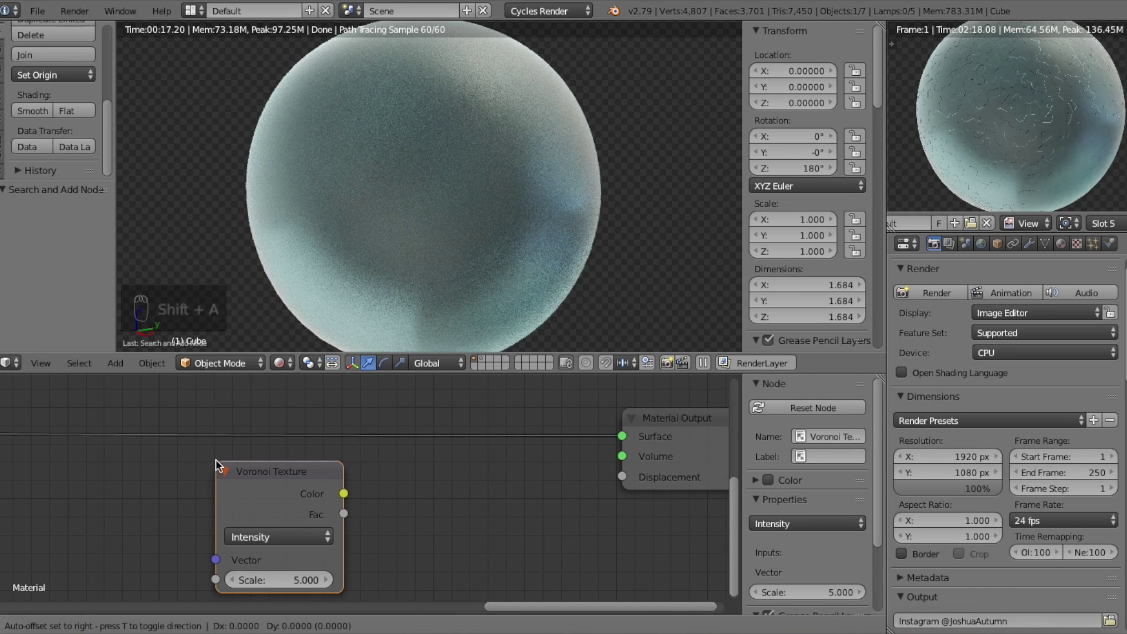
click(173, 466)
scroll(172, 470, up, 4)
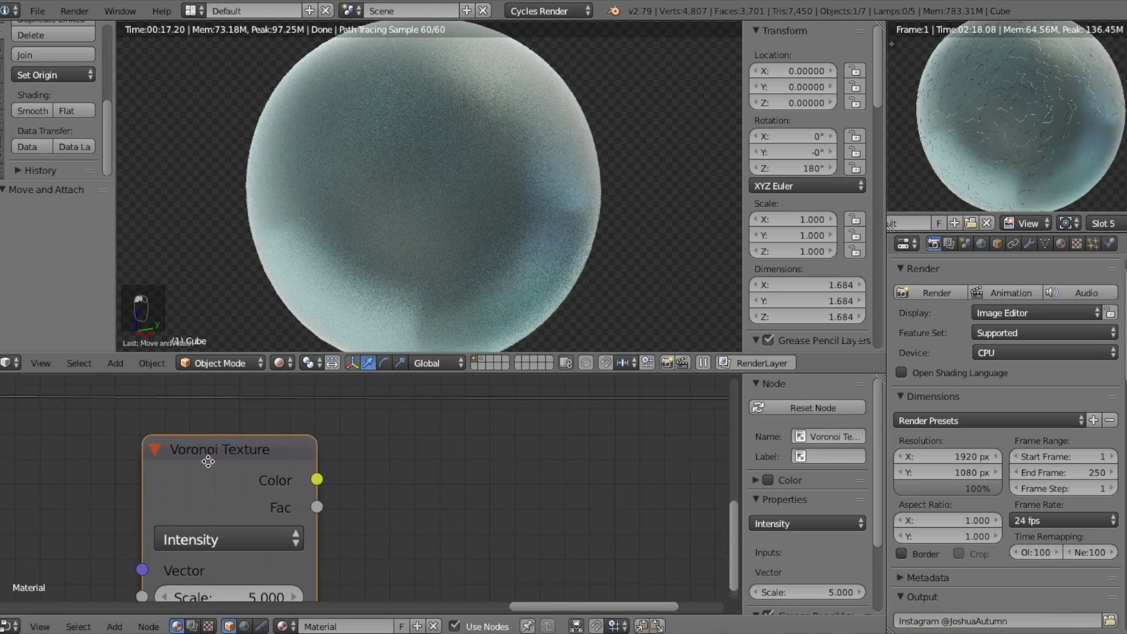
key(shift+d)
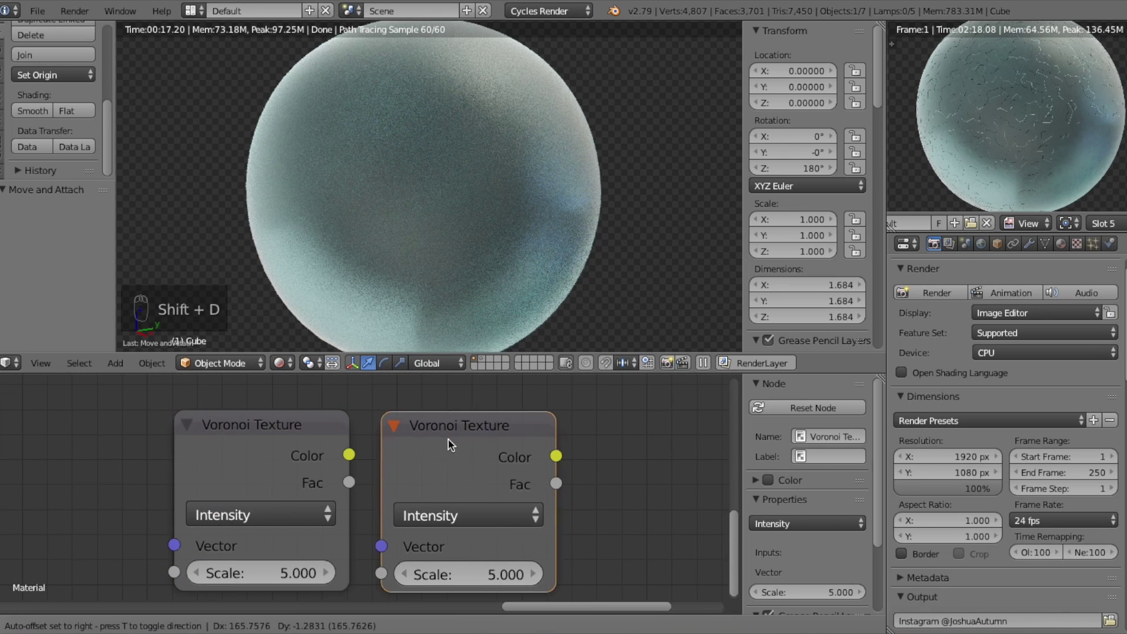
click(443, 434)
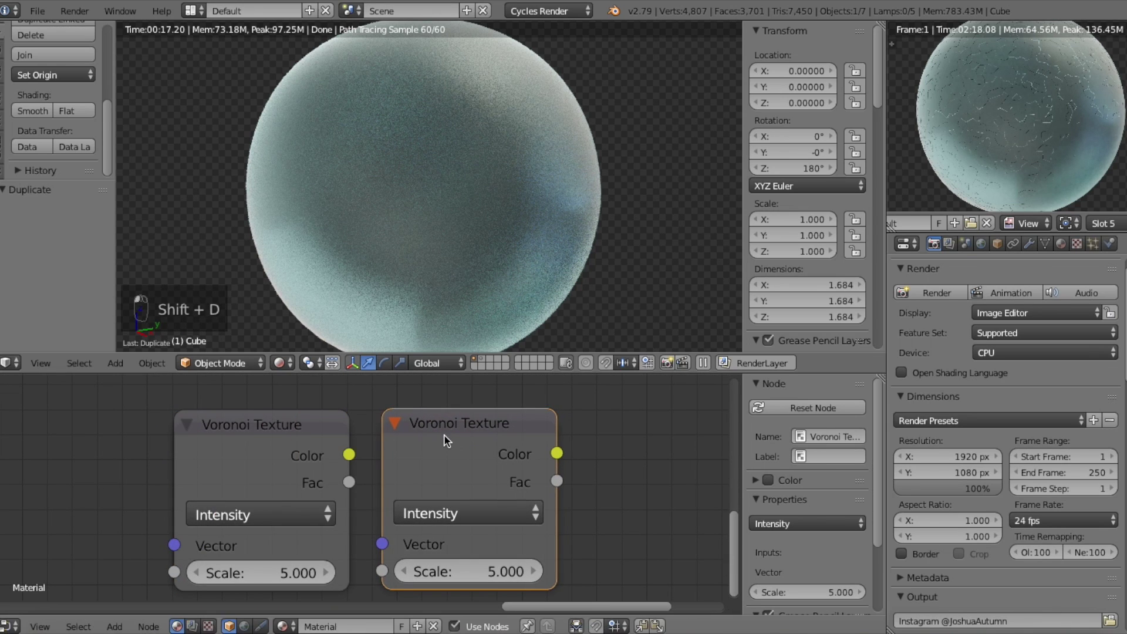
- Set the Coloring of both Voronoi textures to Cells
click(284, 514)
click(277, 457)
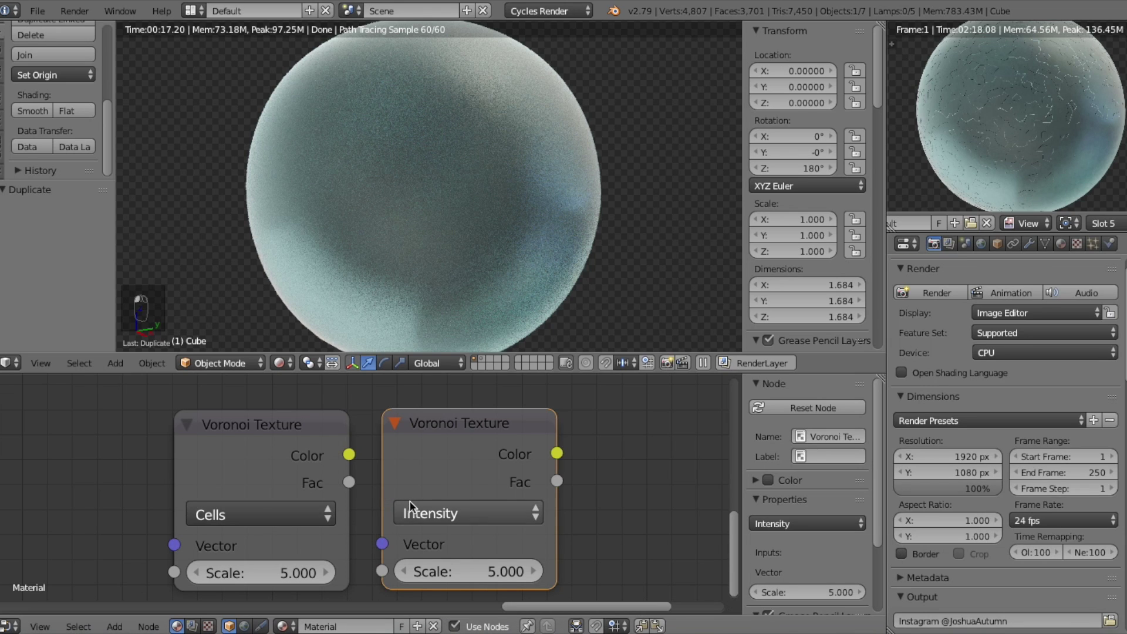
click(422, 513)
click(424, 456)
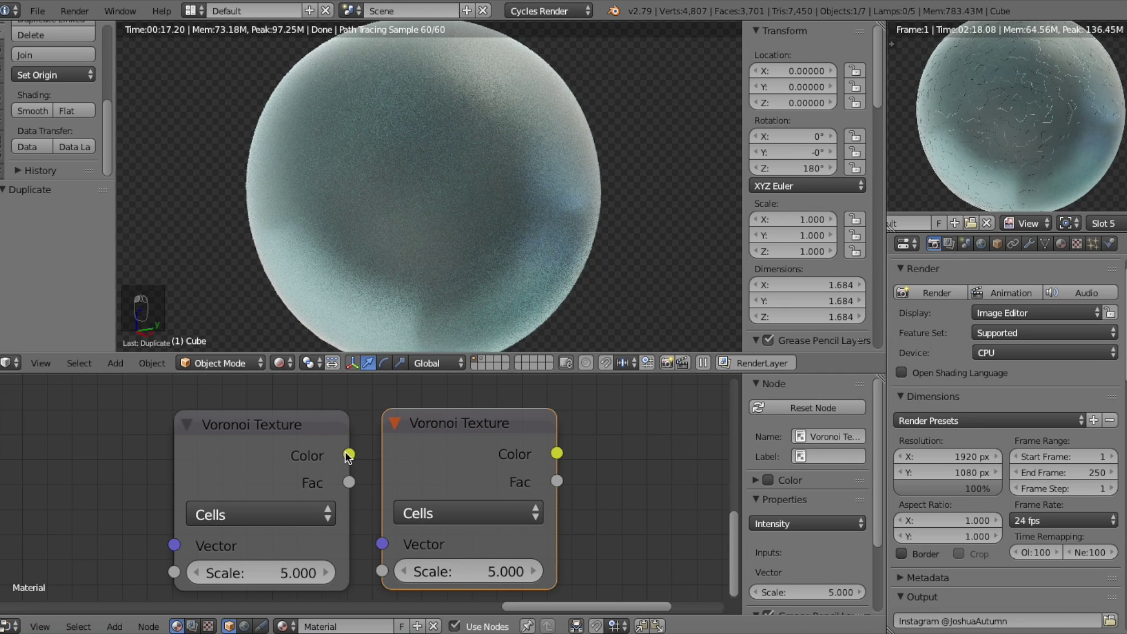
- Link the left Voronoi's Color to the right one's Scale, and the right Voronoi's Color to Displacement
drag(349, 455, 382, 573)
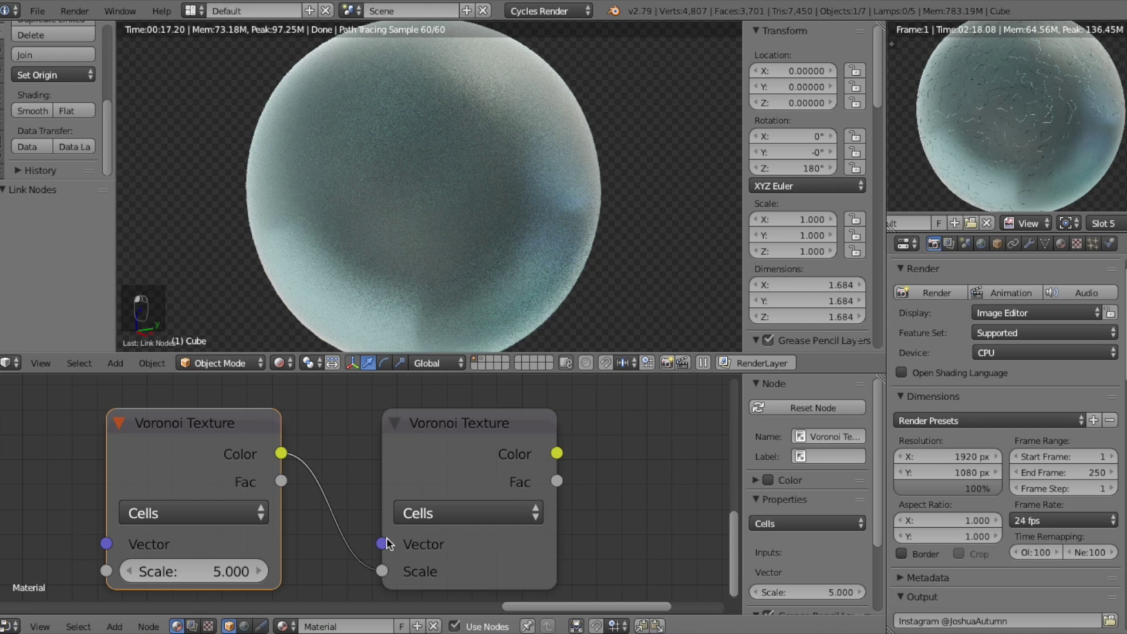
scroll(372, 493, down, 2)
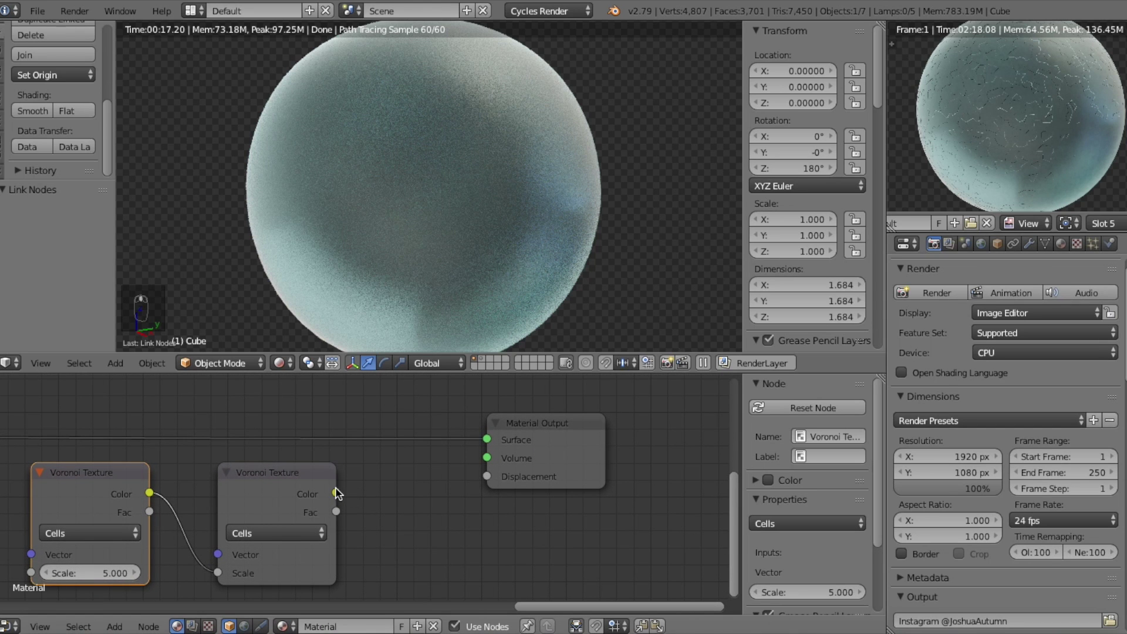
drag(338, 493, 491, 477)
middle_drag(388, 528, 515, 502)
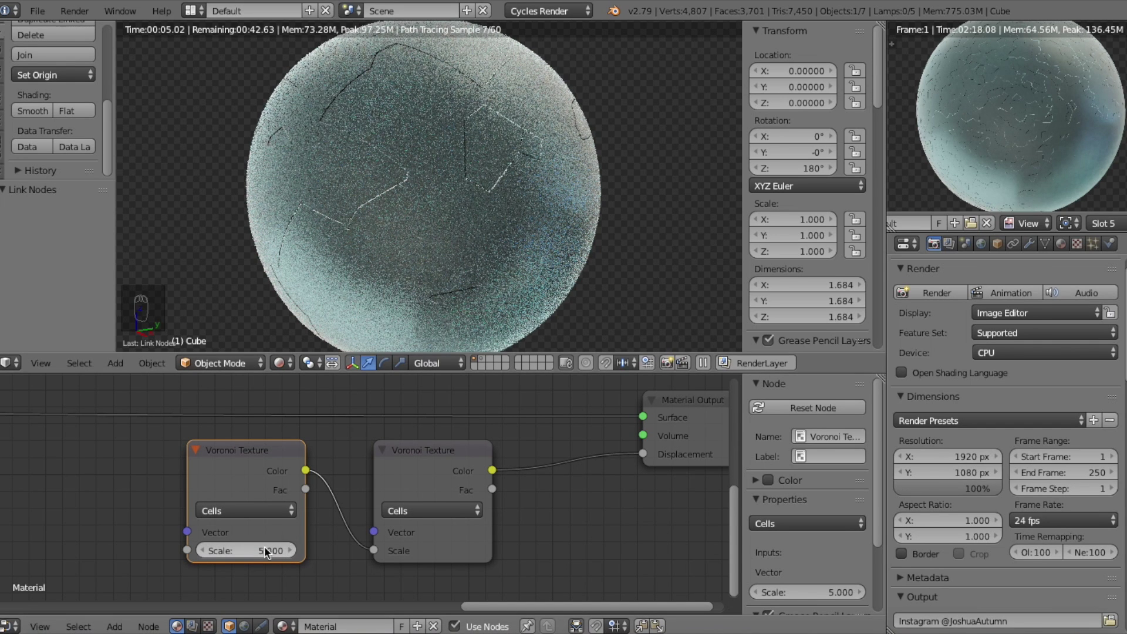
- Raise the left Voronoi's Scale to 30 and set the right Voronoi's Coloring to Intensity
drag(246, 547, 290, 547)
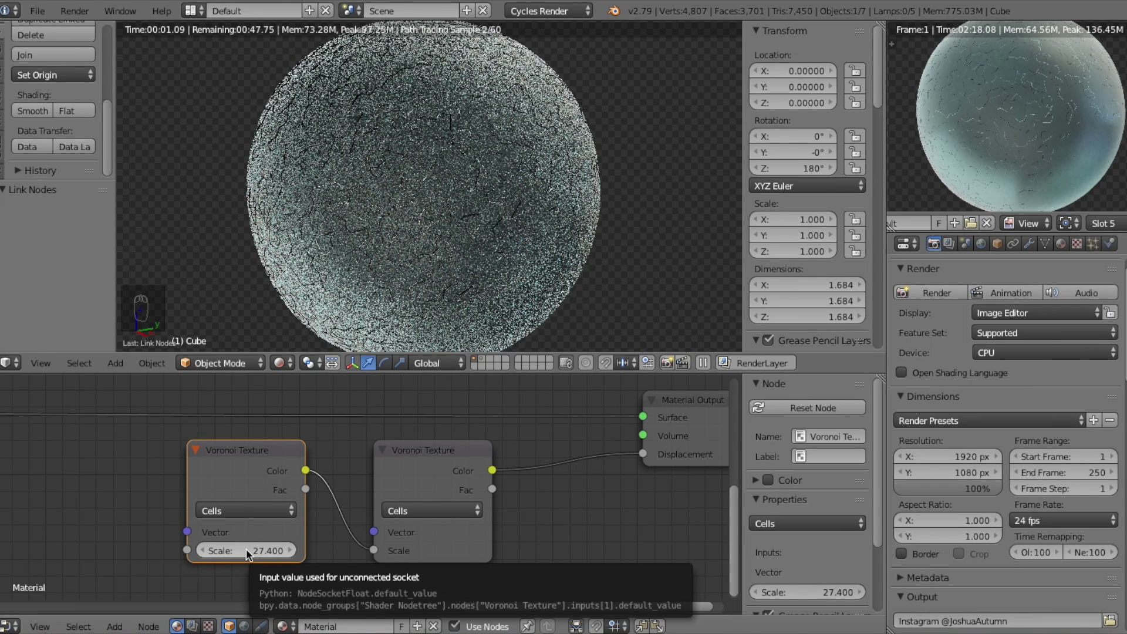
click(246, 552)
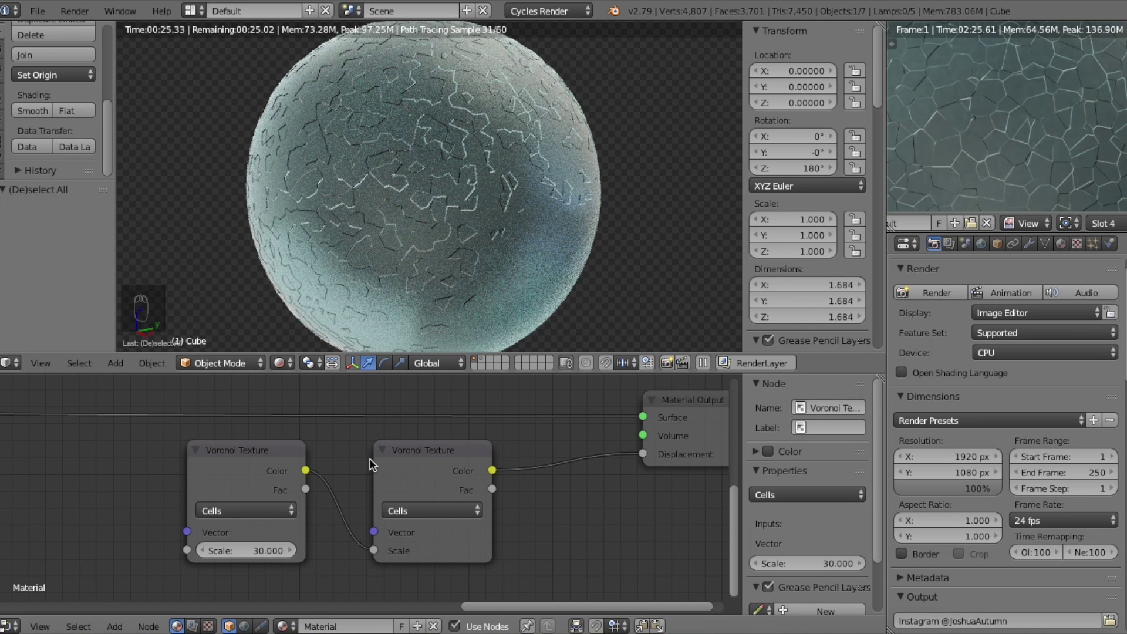
scroll(458, 482, up, 2)
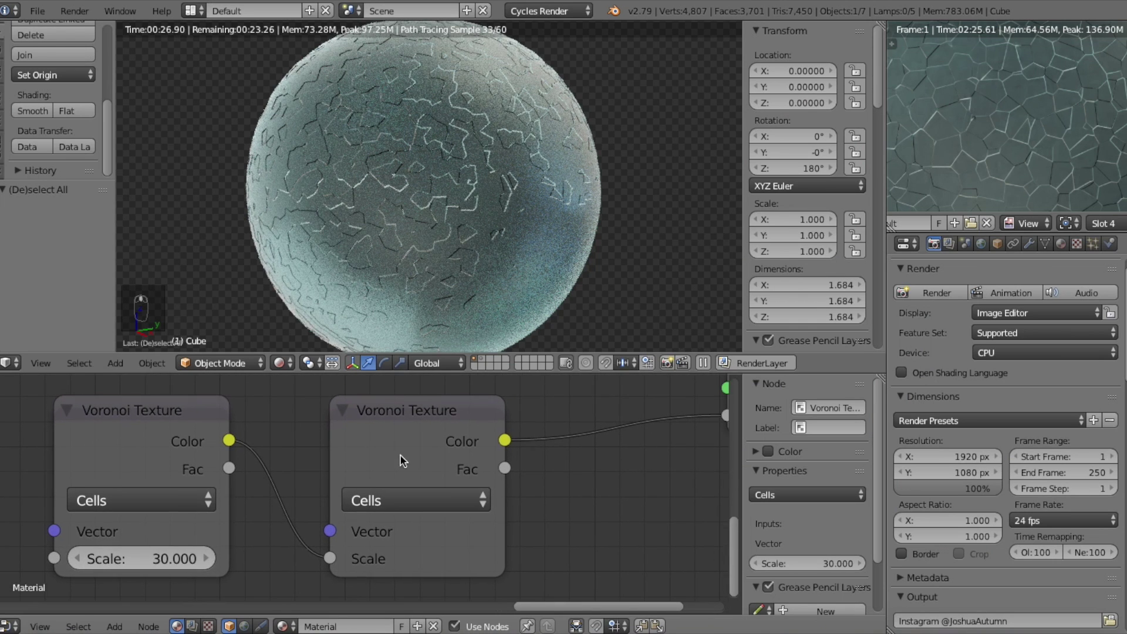
click(390, 500)
click(381, 471)
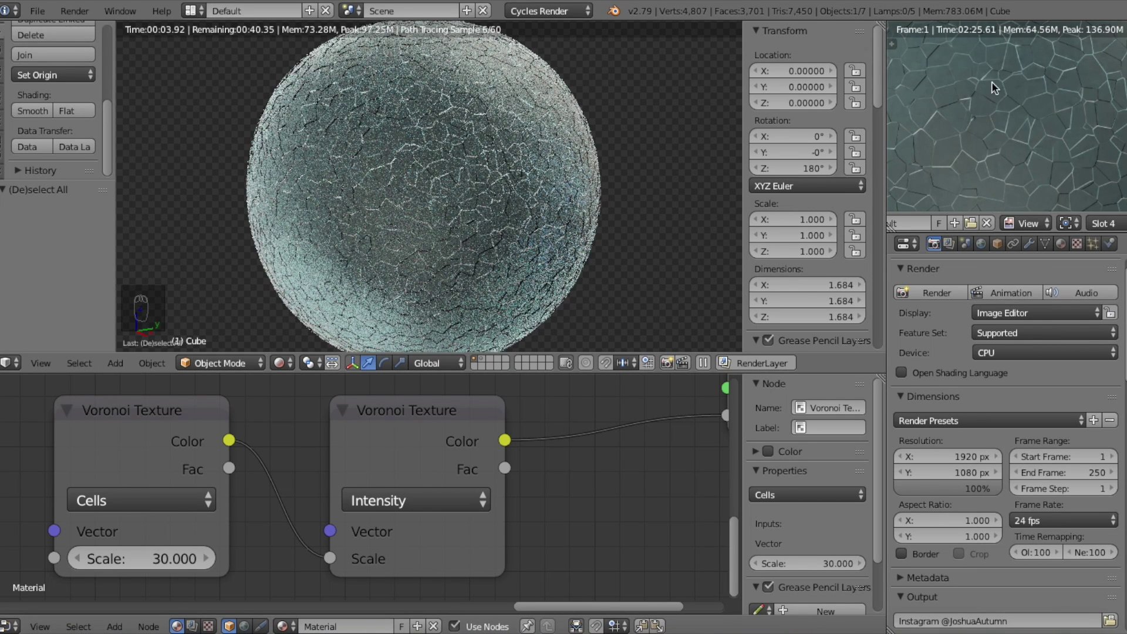
- Show the render stored in Slot 3 in the Image Editor
click(1095, 220)
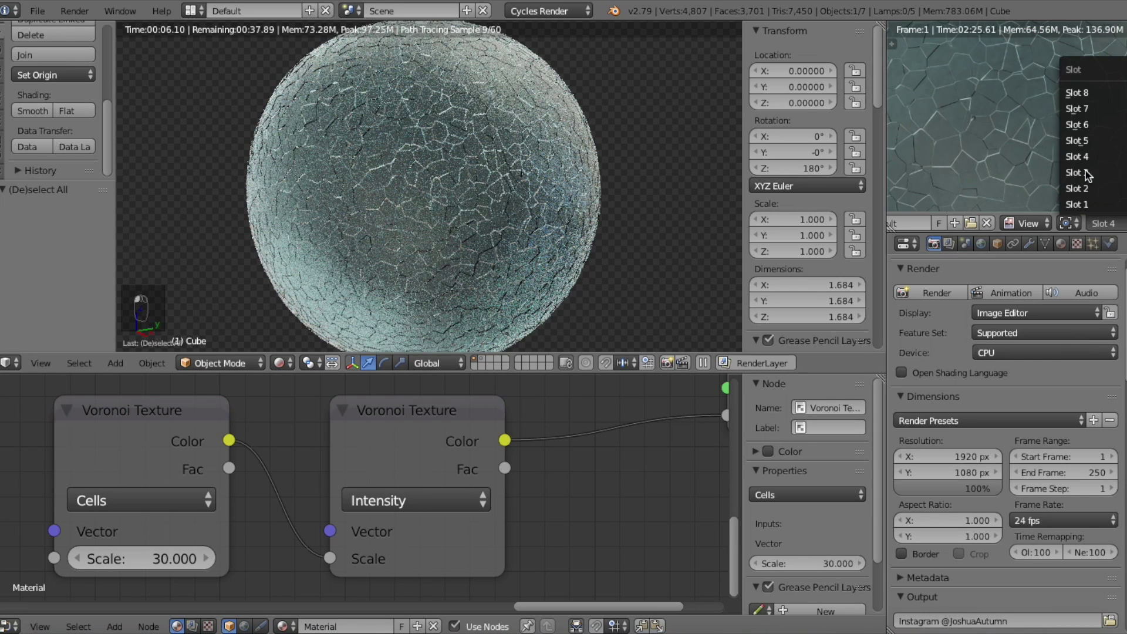
click(1085, 172)
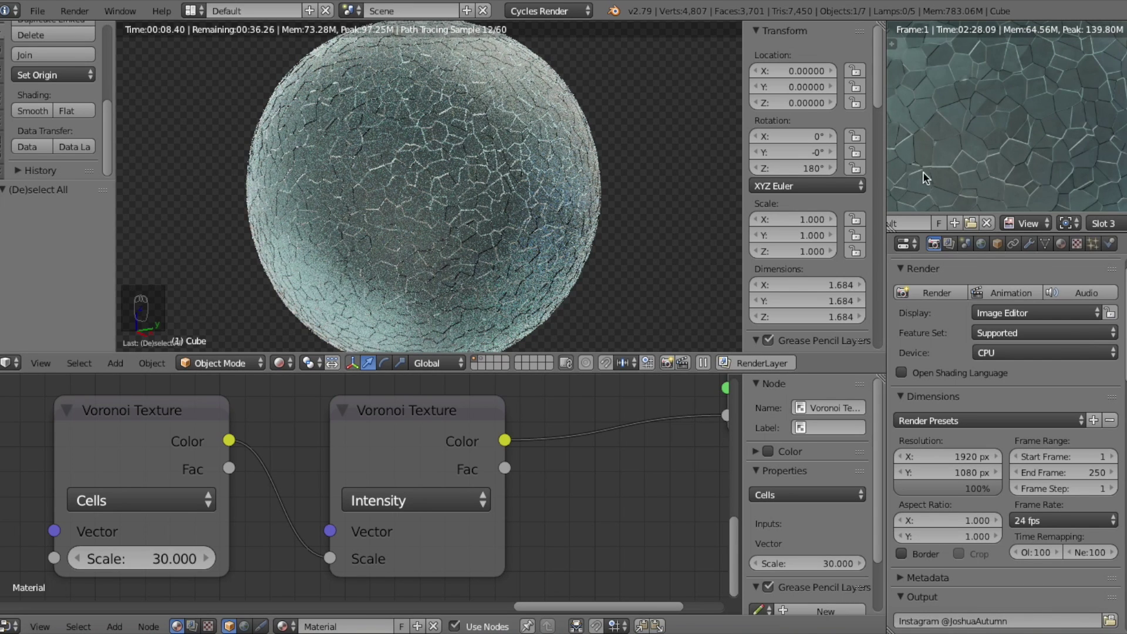
scroll(1027, 163, down, 4)
scroll(1028, 163, up, 5)
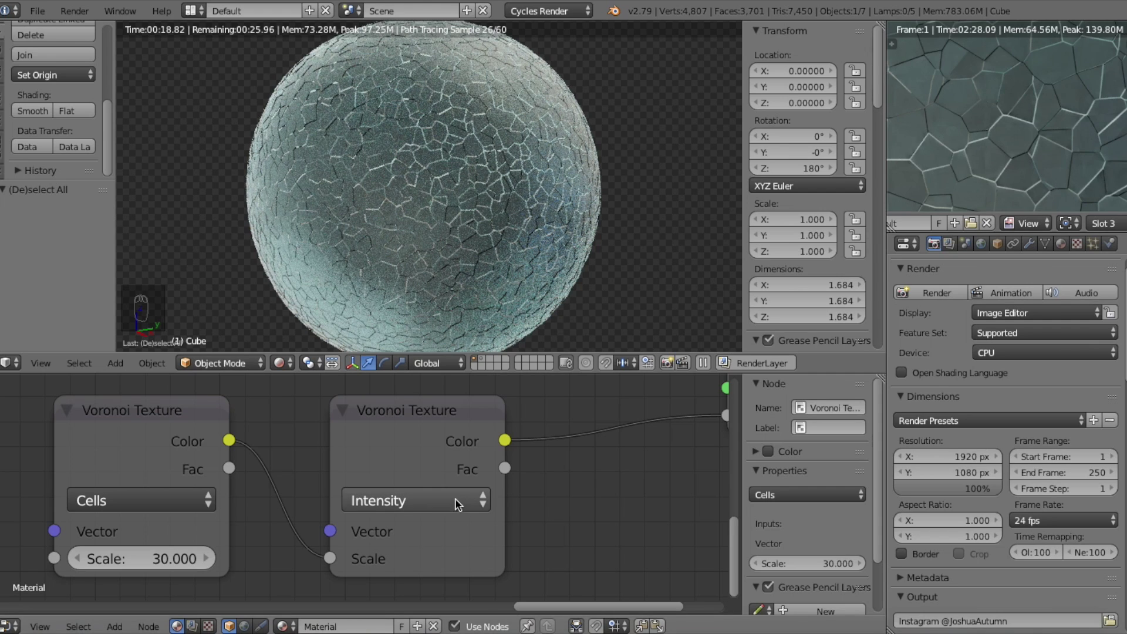
scroll(378, 446, down, 2)
- Move the Voronoi nodes further left and deselect everything
shift+click(371, 435)
key(g)
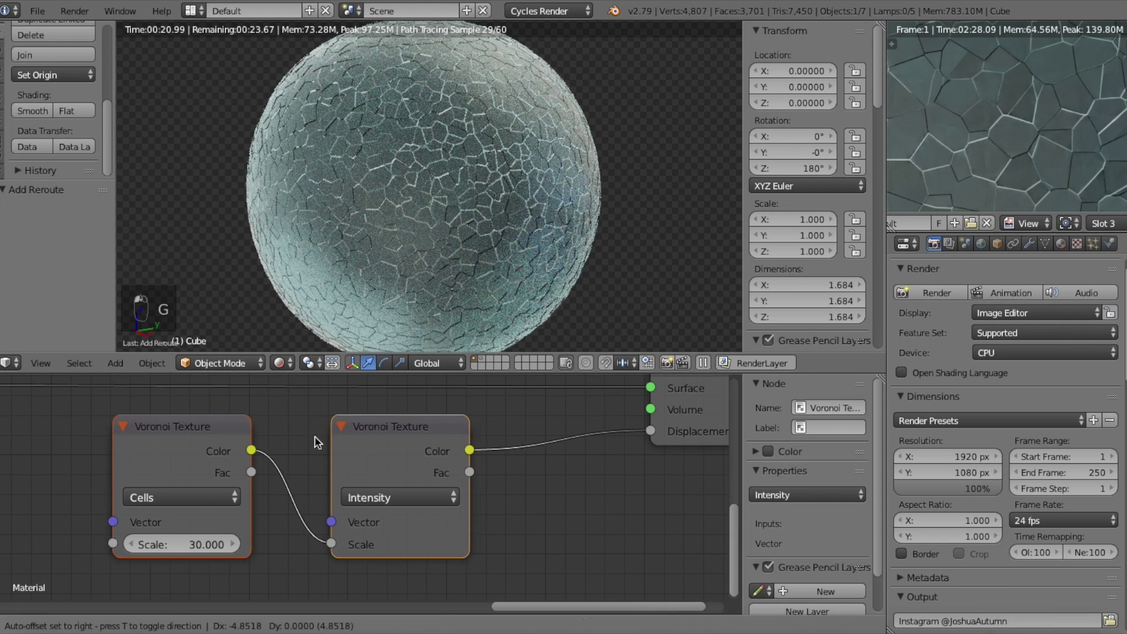
click(205, 439)
key(a)
- Insert a Math node set to Multiply into the Displacement link
key(shift+a)
click(194, 421)
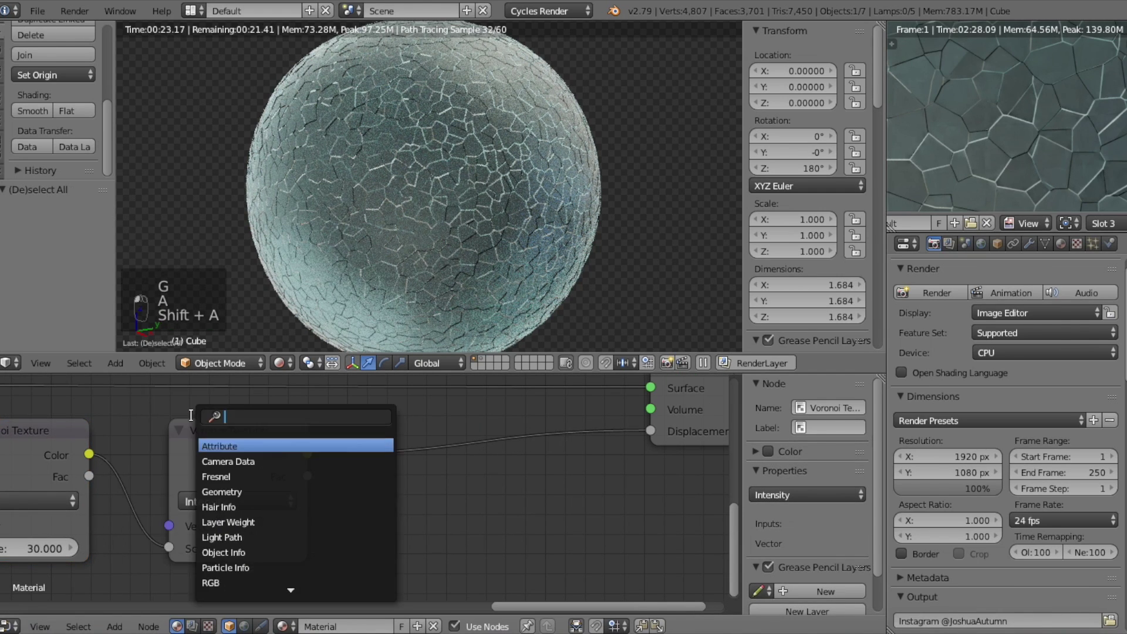
text(math)
key(Return)
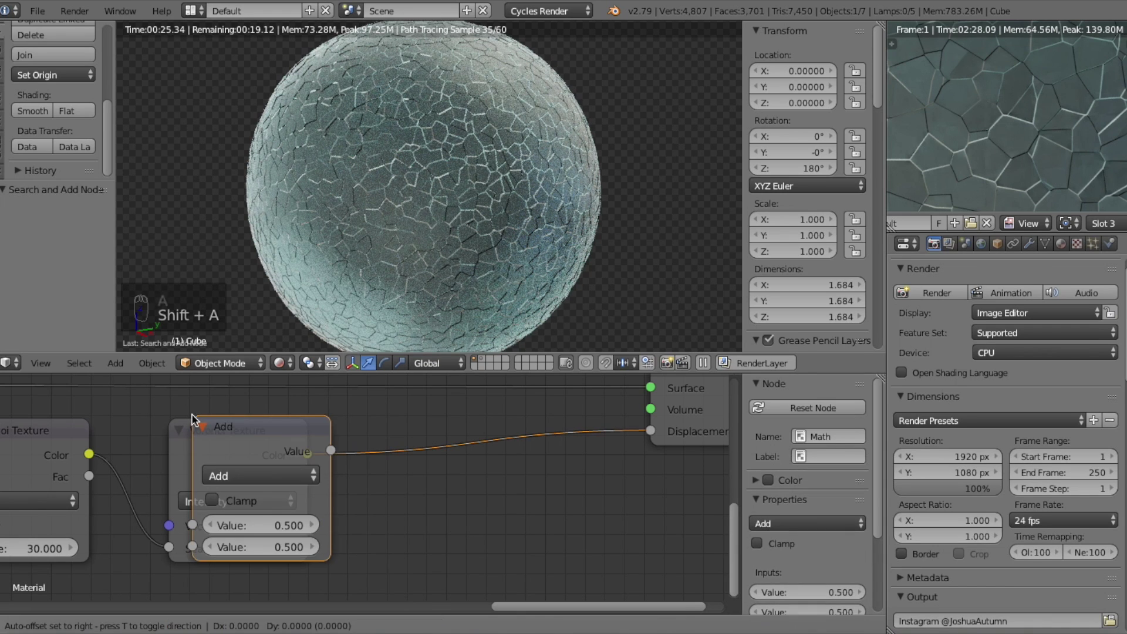
click(333, 411)
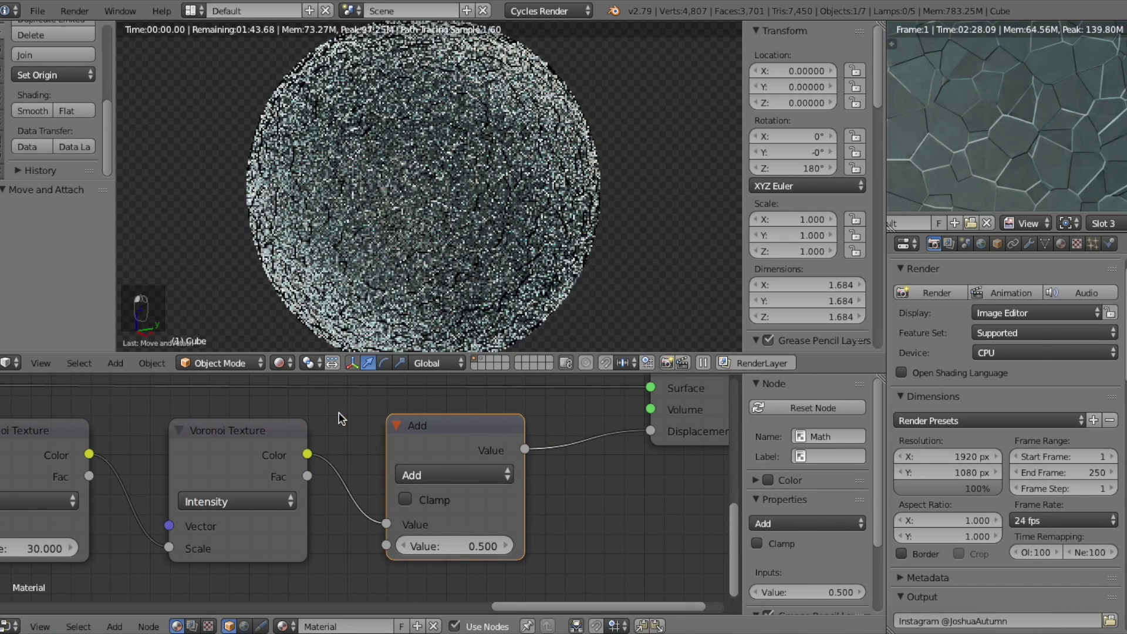
scroll(441, 484, up, 2)
click(446, 472)
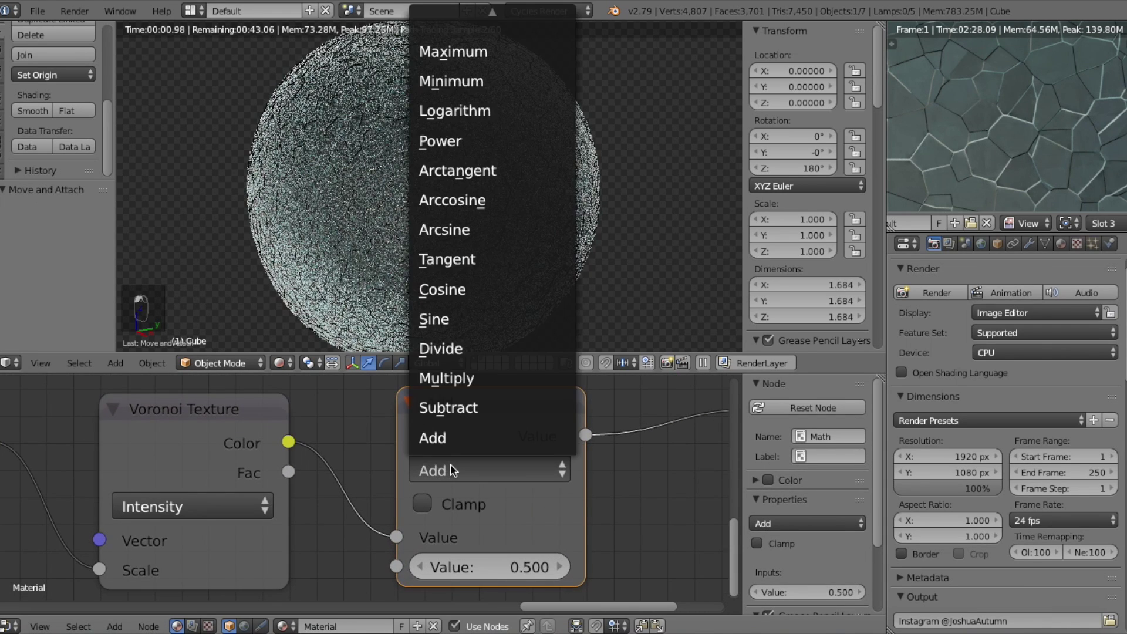
click(457, 378)
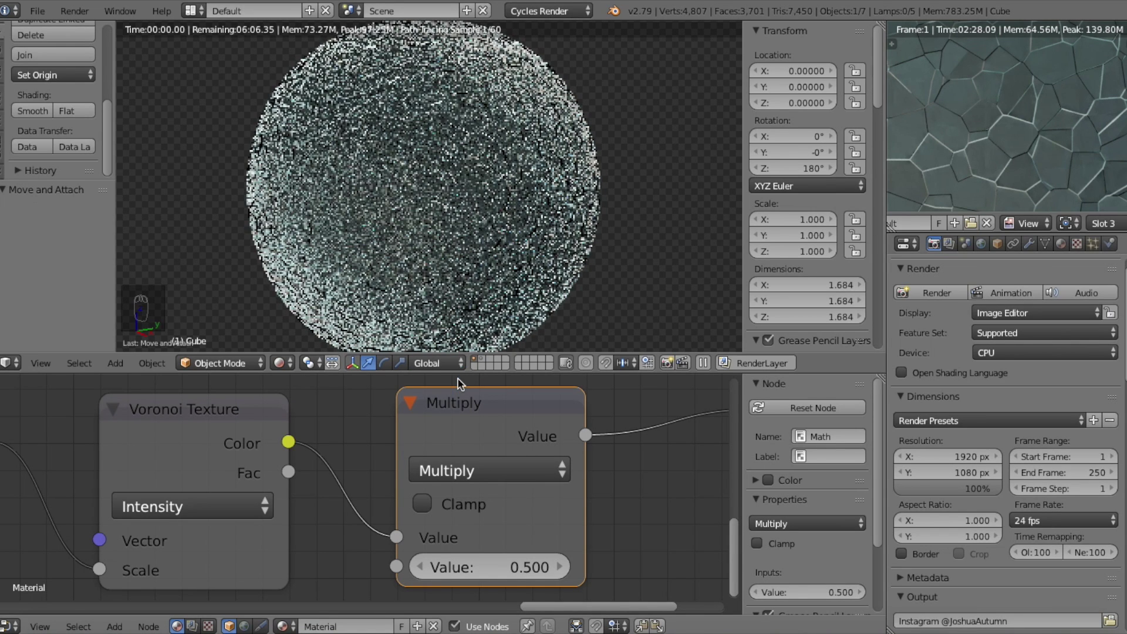
scroll(477, 457, down, 1)
- Set the Multiply node's second value to 10
middle_drag(477, 457, 399, 428)
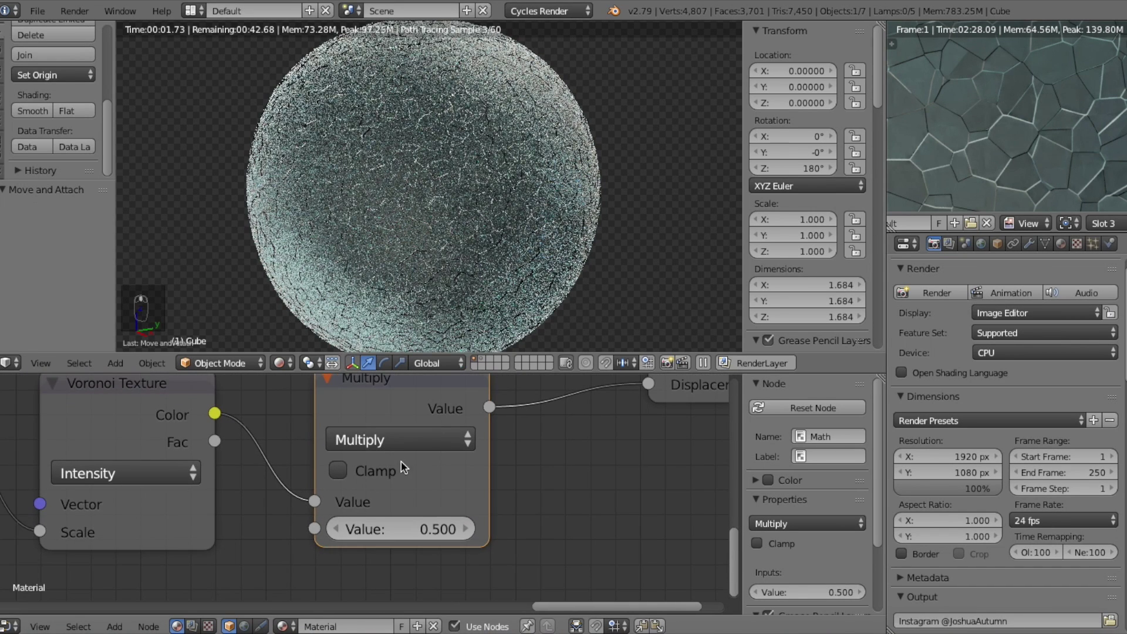
drag(402, 529, 437, 529)
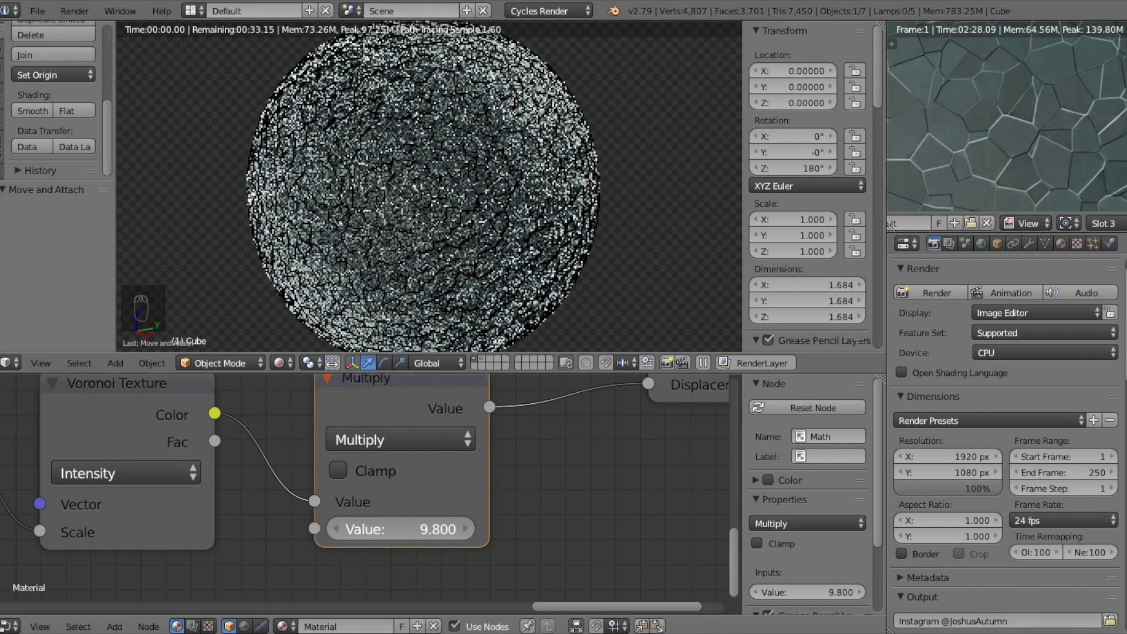
click(428, 528)
text(10)
key(Return)
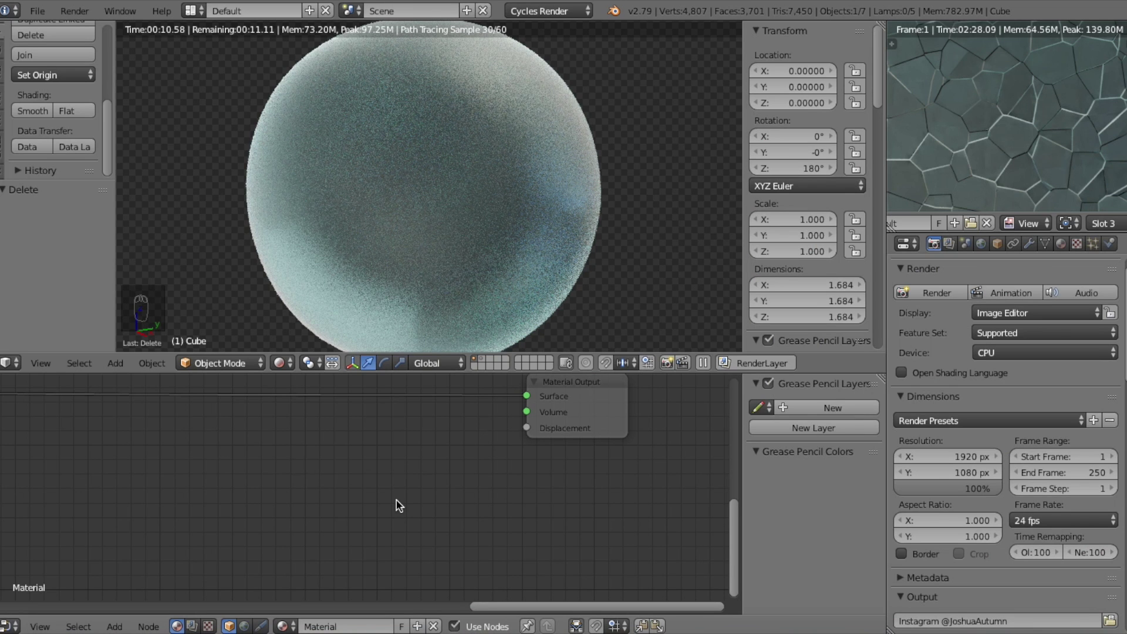
- Add a Noise Texture node and a Diffuse BSDF node to its right
key(shift+a)
click(376, 453)
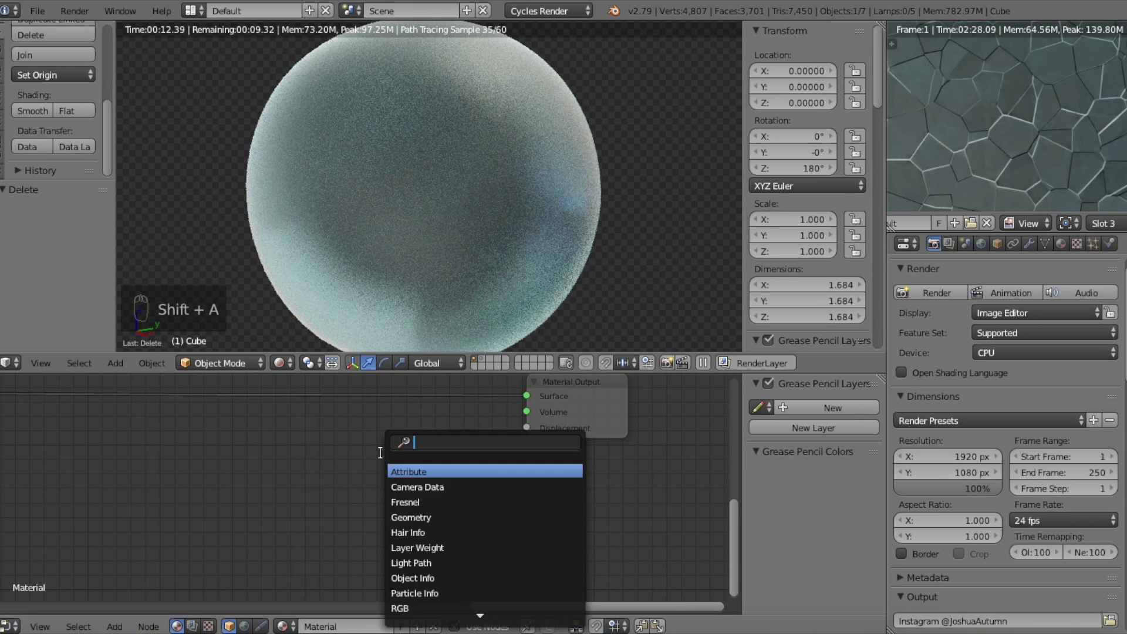
text(no)
key(Return)
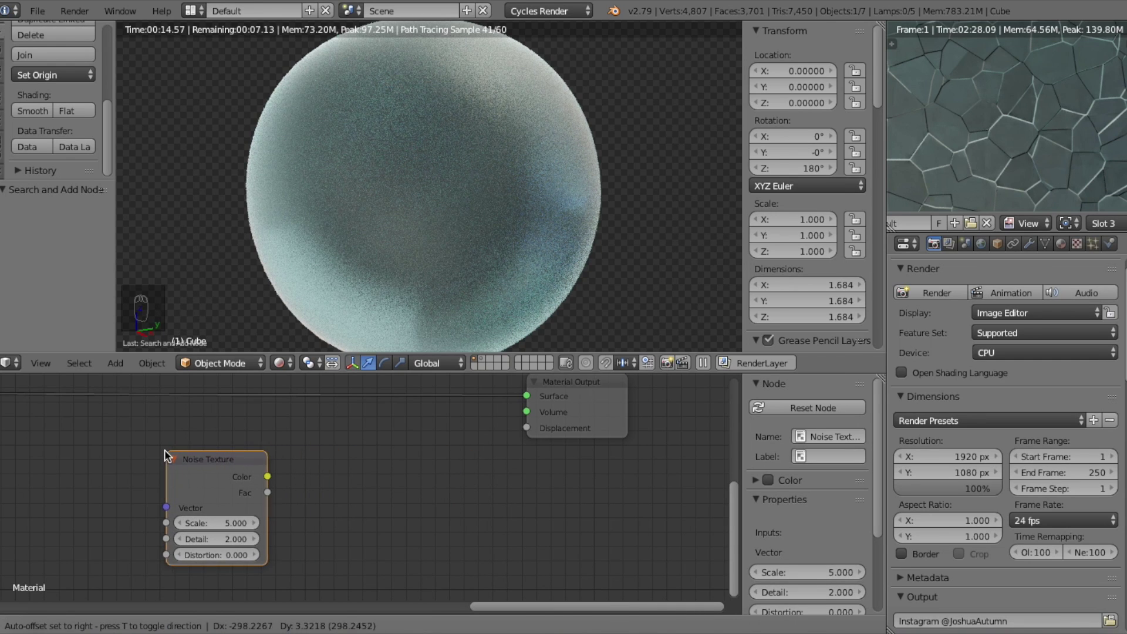
click(164, 455)
key(shift+a)
click(164, 452)
text(di)
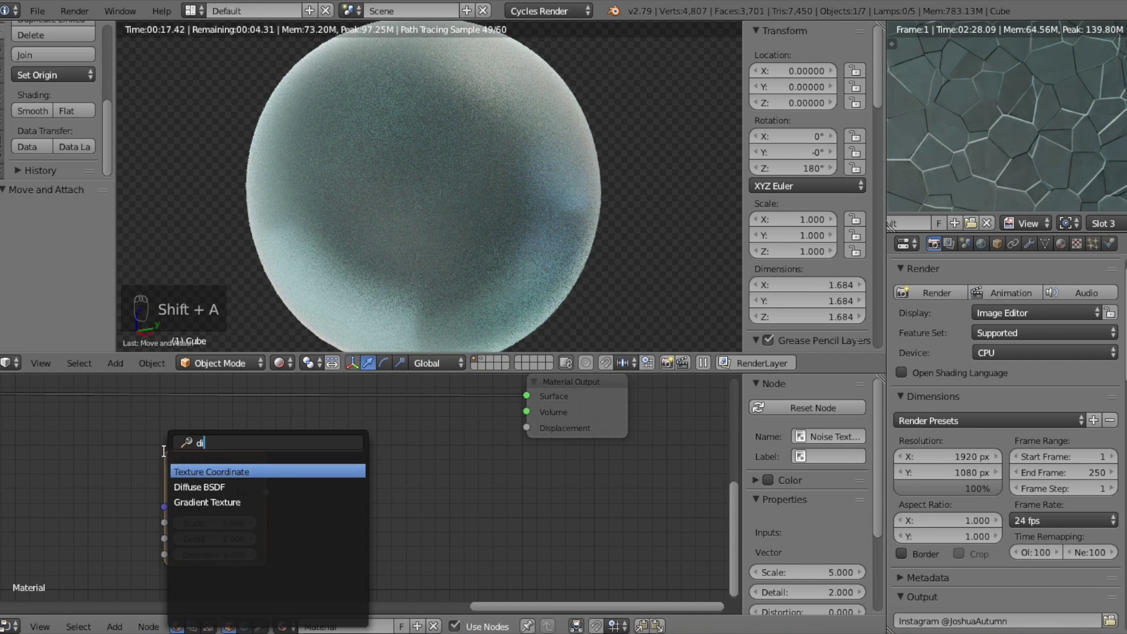
text(f)
click(201, 472)
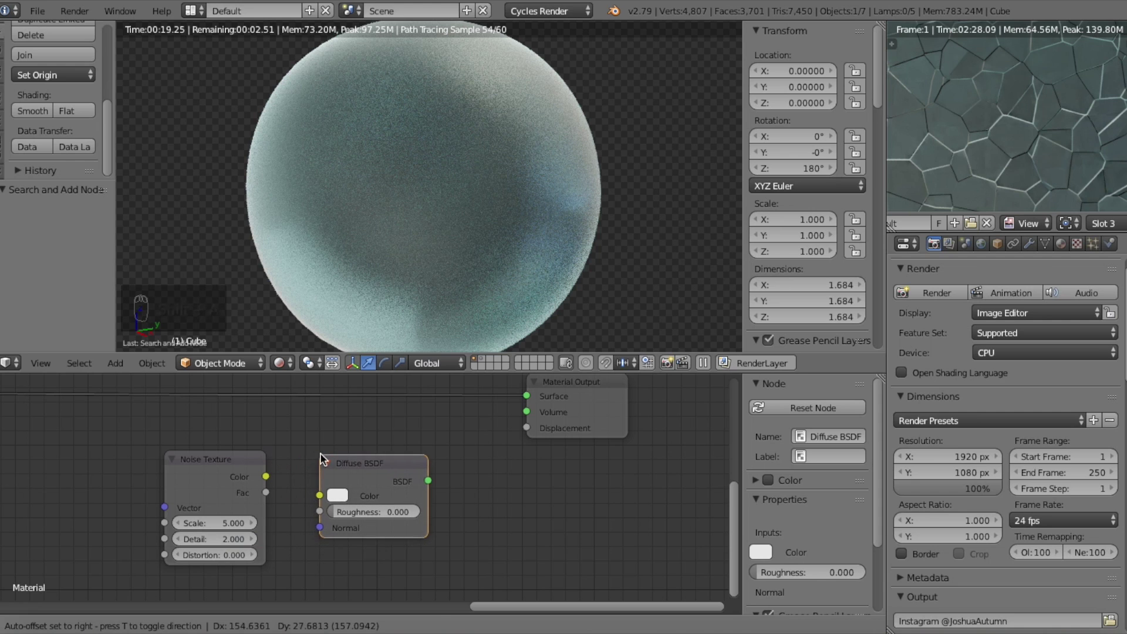
click(324, 449)
- Link the noise Color to the Diffuse BSDF Color, and the Diffuse BSDF to the material Surface
scroll(323, 452, up, 2)
drag(243, 474, 310, 498)
middle_drag(404, 481, 292, 529)
drag(334, 525, 349, 510)
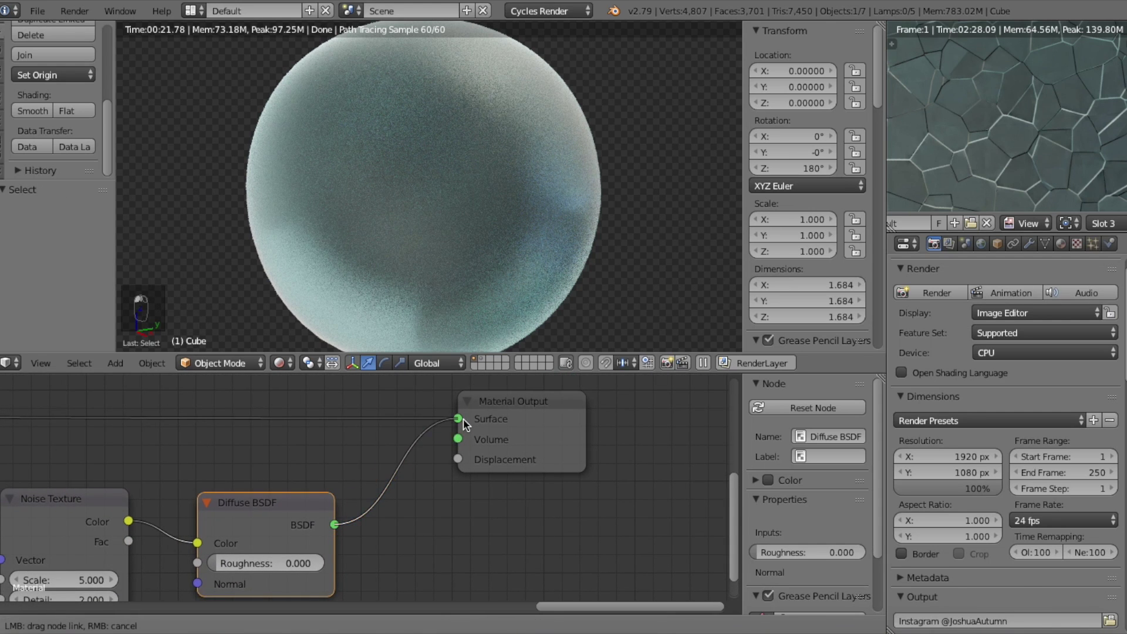
drag(463, 418, 464, 417)
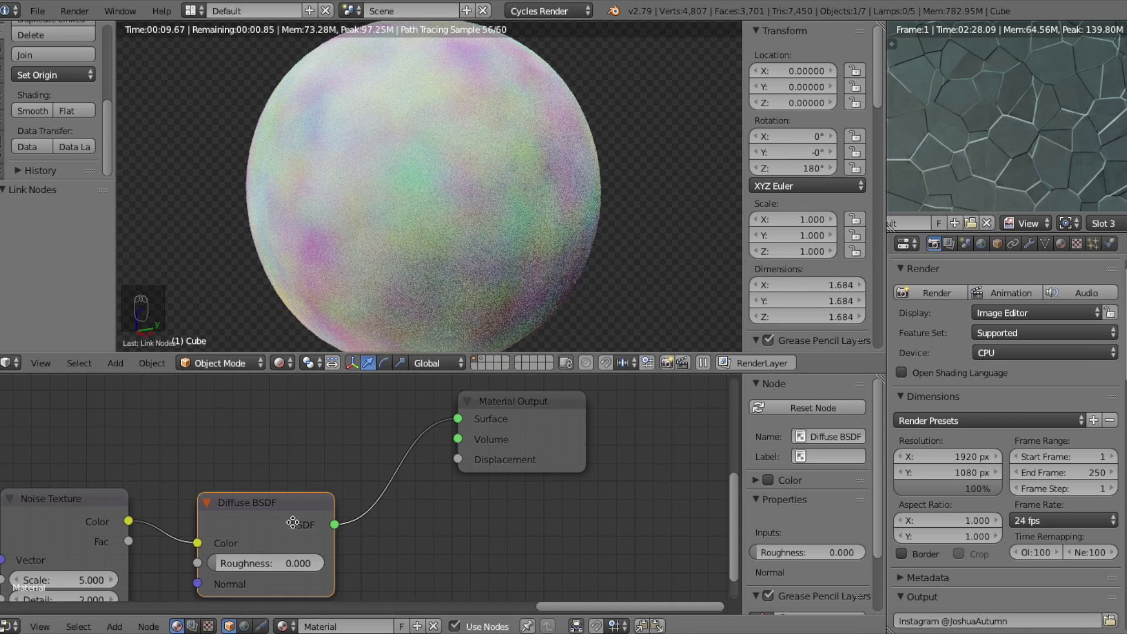
- Insert a ColorRamp node between the Noise Texture and the Diffuse BSDF
middle_drag(292, 522, 613, 449)
drag(379, 430, 113, 442)
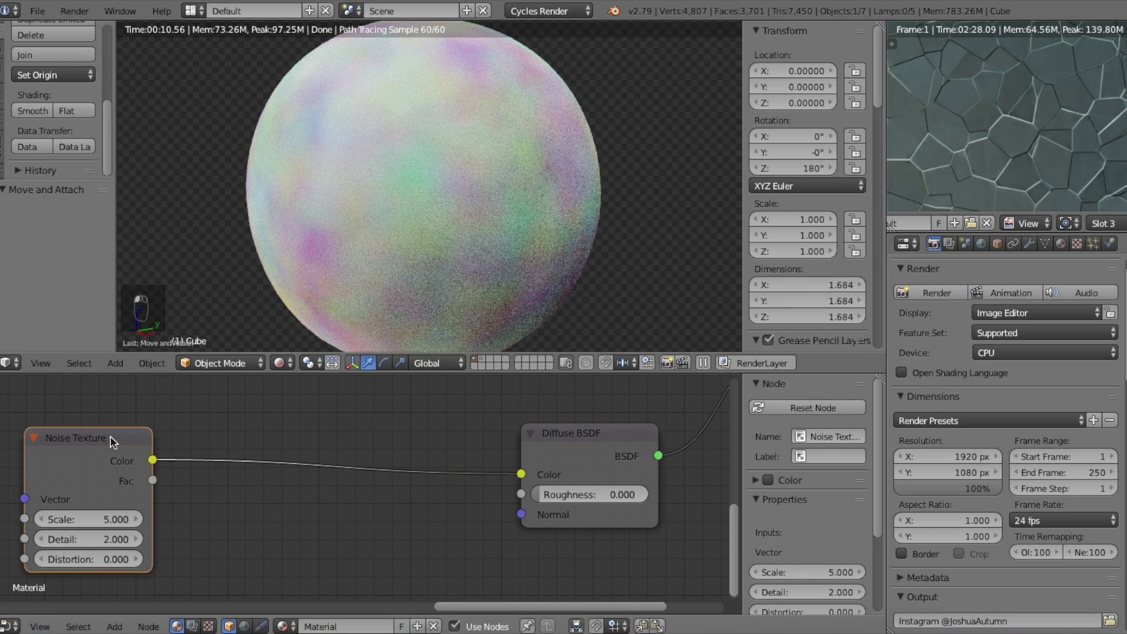
key(a)
key(shift+a)
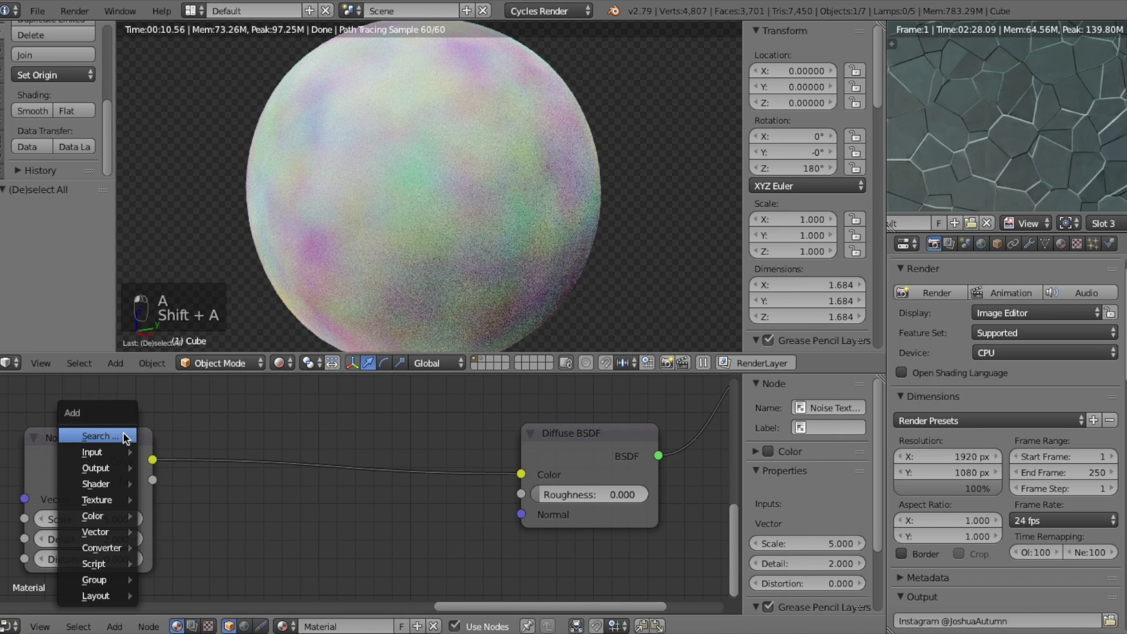
click(126, 435)
text(colo)
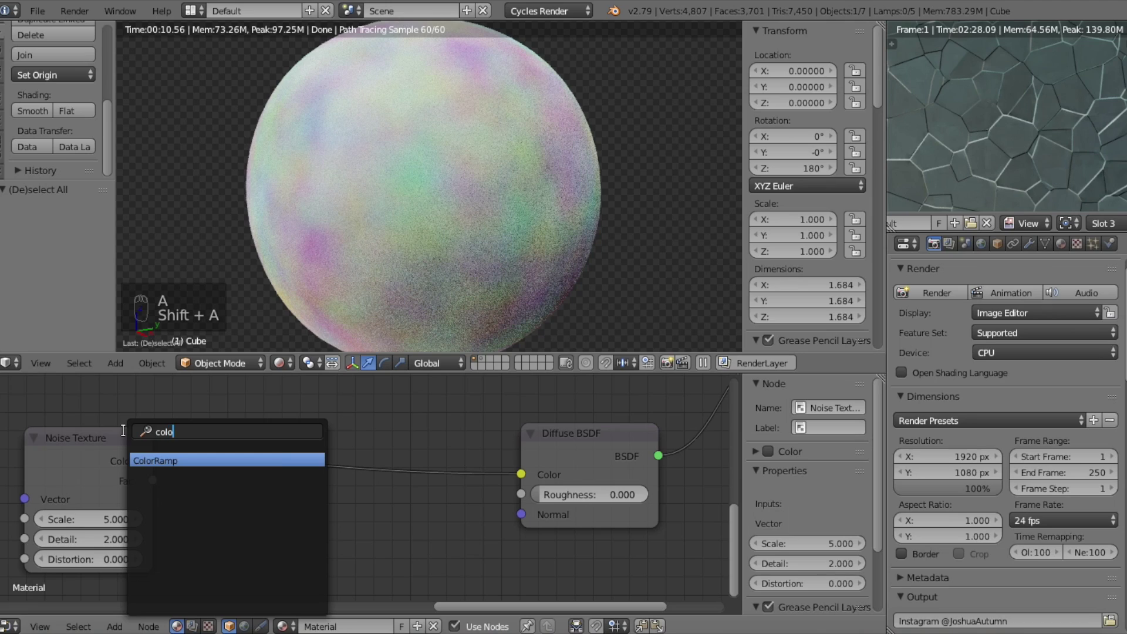
key(Return)
click(228, 413)
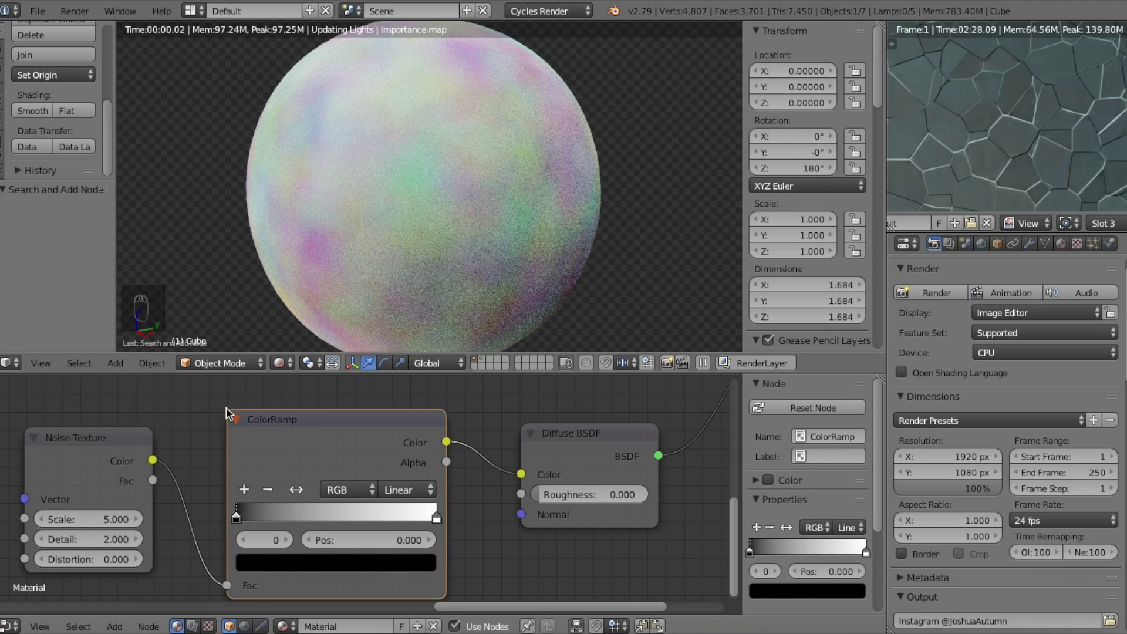
- Switch the ColorRamp to Constant interpolation and drag the white stop left to threshold the noise
scroll(361, 475, up, 2)
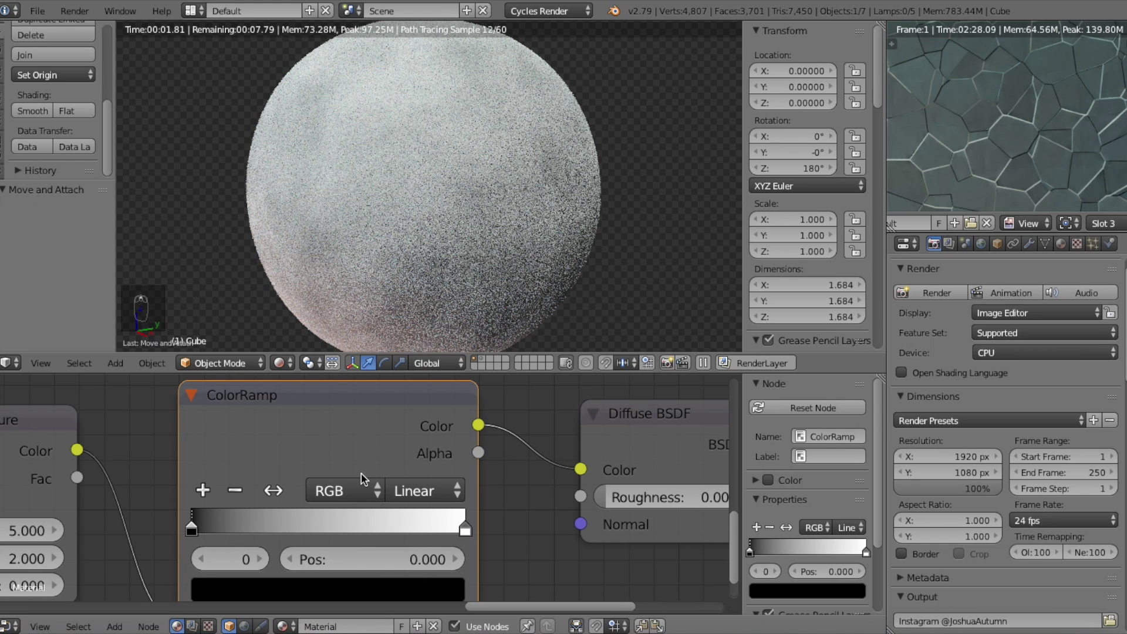
middle_drag(361, 474, 448, 448)
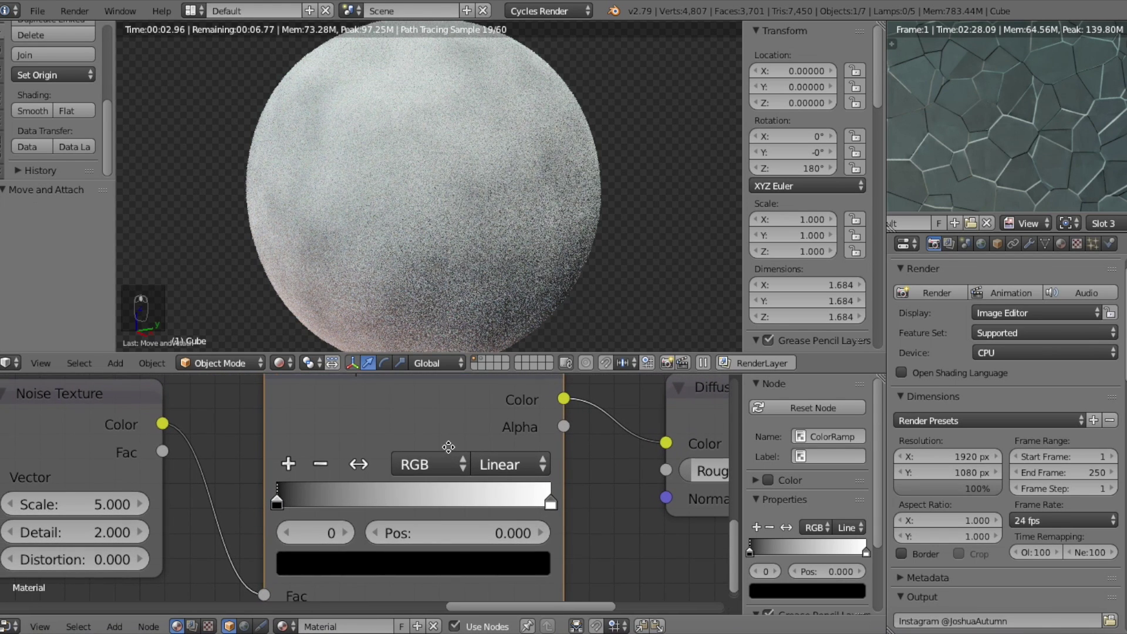
click(510, 465)
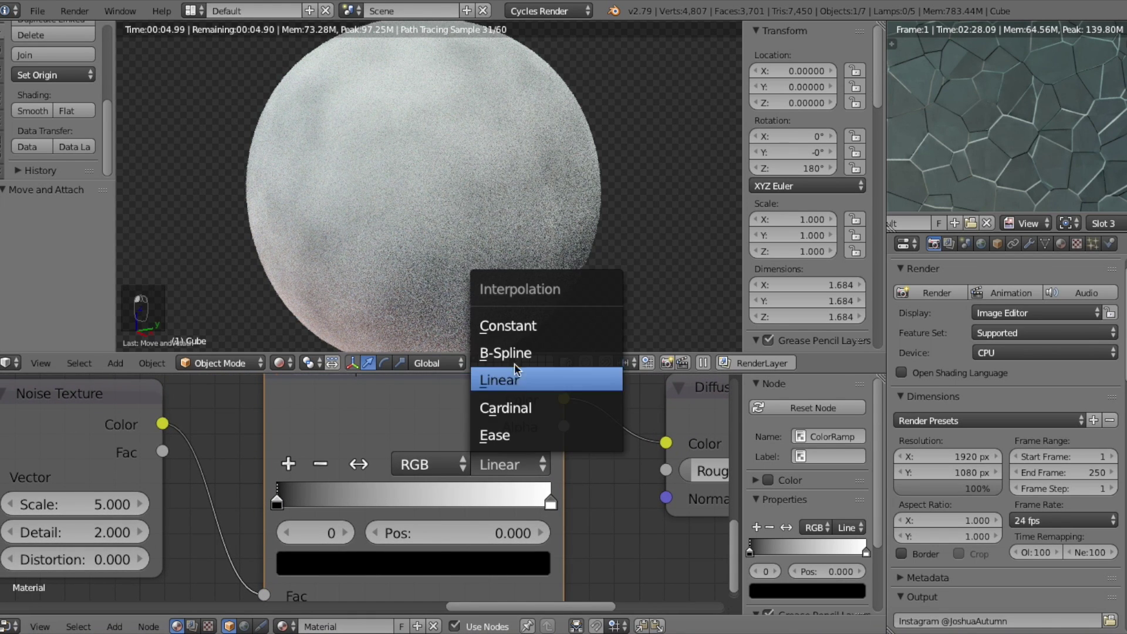
click(516, 330)
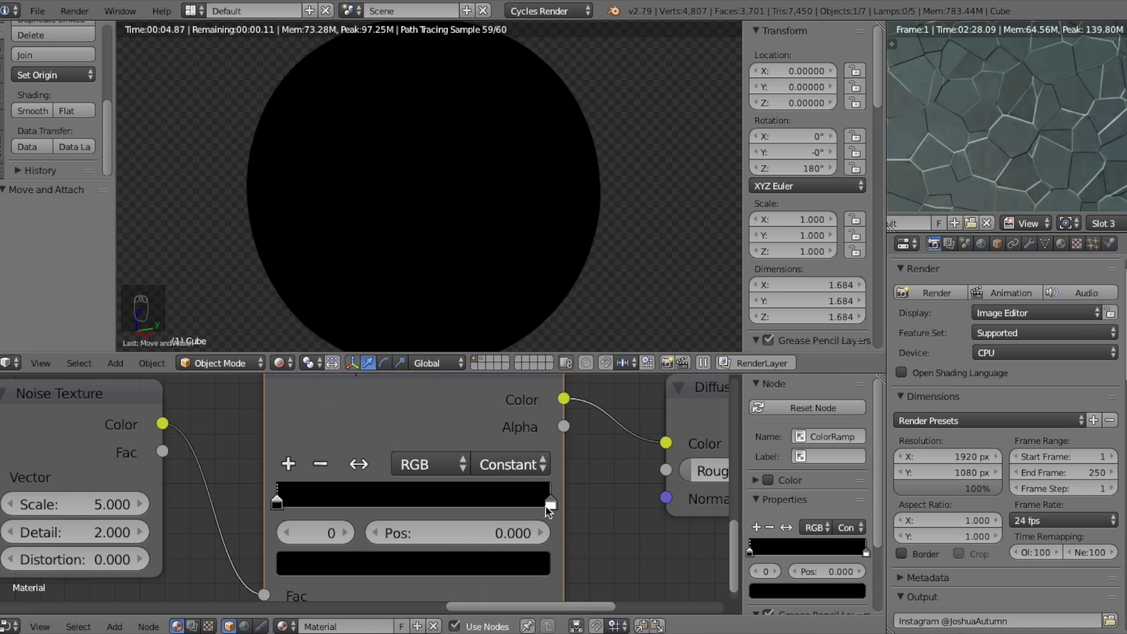
drag(547, 500, 406, 494)
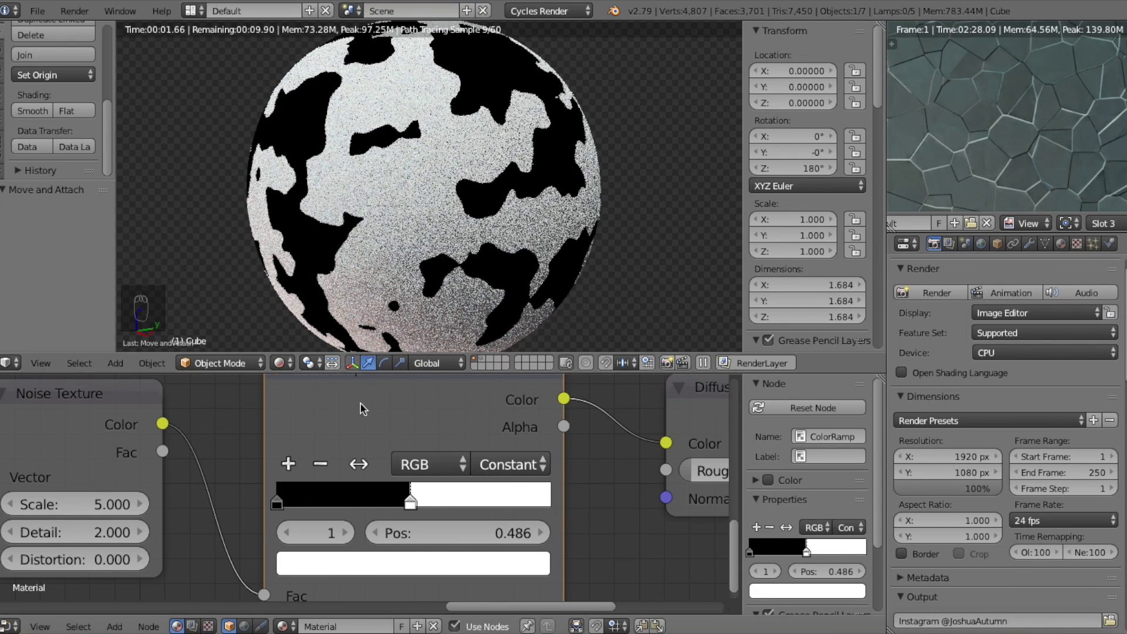
drag(411, 501, 391, 502)
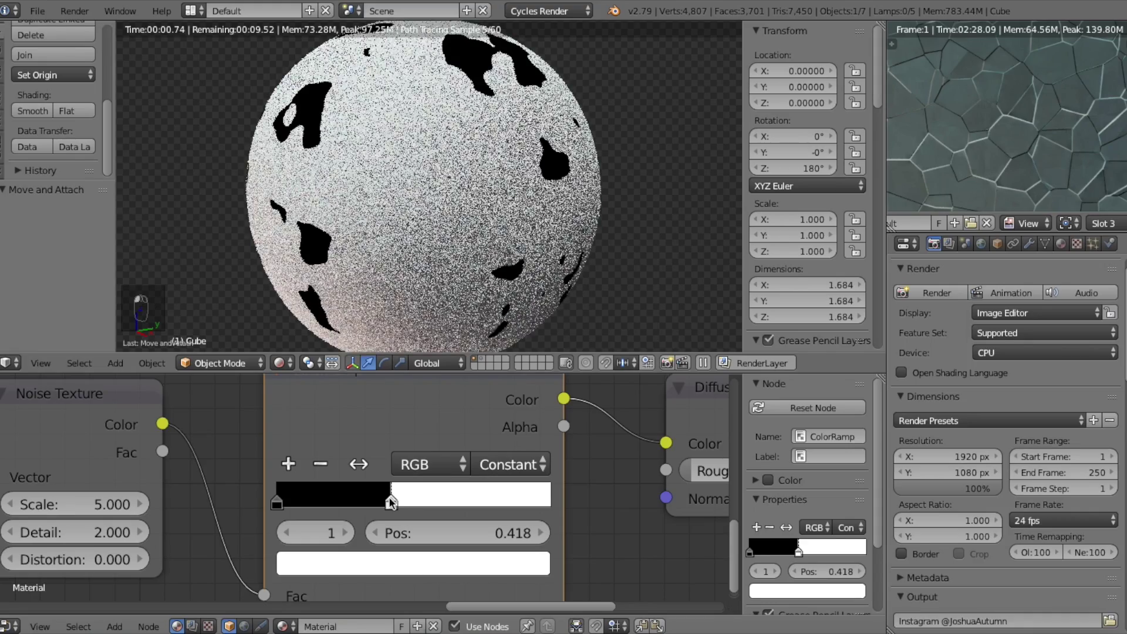
- Set noise Scale to 13.1, settle the white stop at 0.450, and set noise Detail to 3
drag(62, 509, 143, 509)
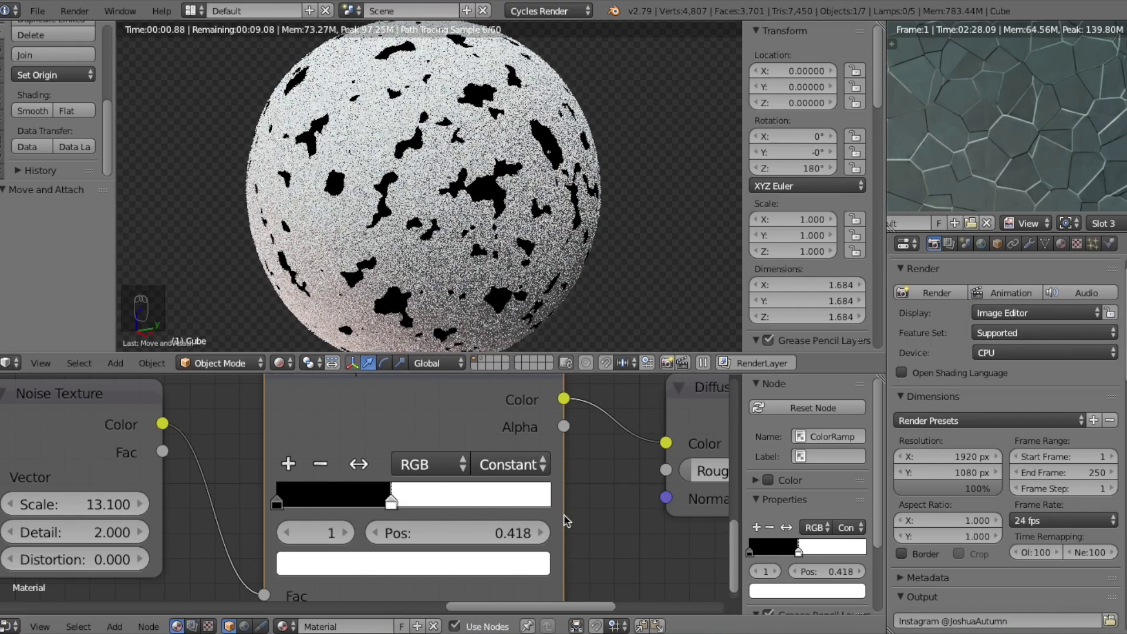
drag(391, 502, 400, 502)
click(140, 533)
double_click(140, 533)
text(3)
key(Return)
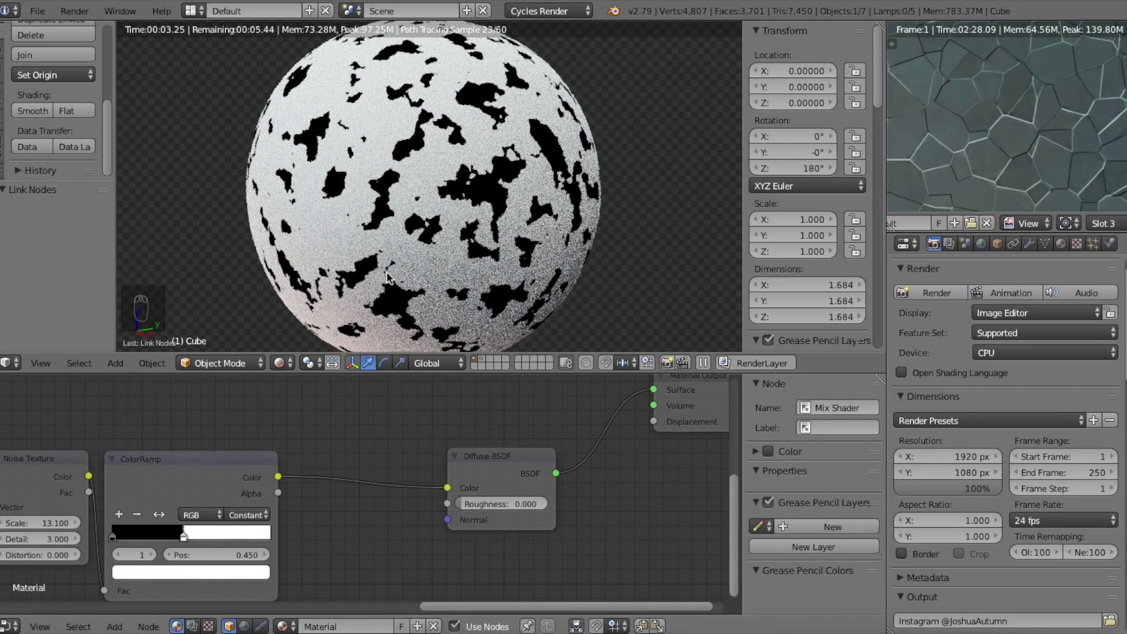
- Undo the last link and connect the ColorRamp Color to the Material Output Displacement
key(super+z)
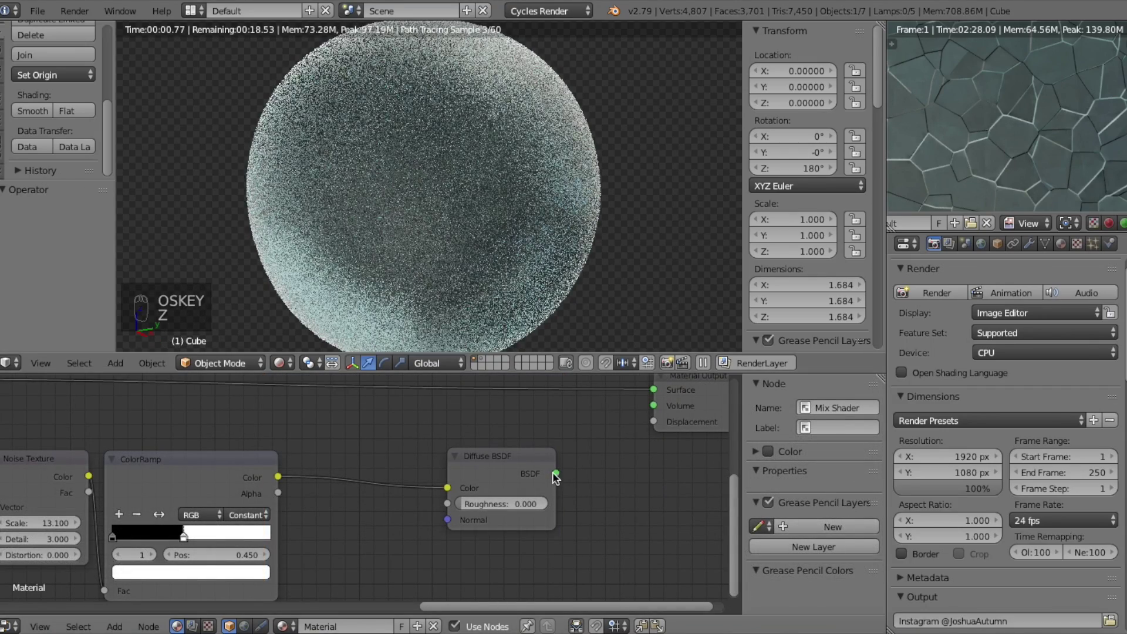
drag(555, 476, 618, 475)
drag(261, 483, 654, 423)
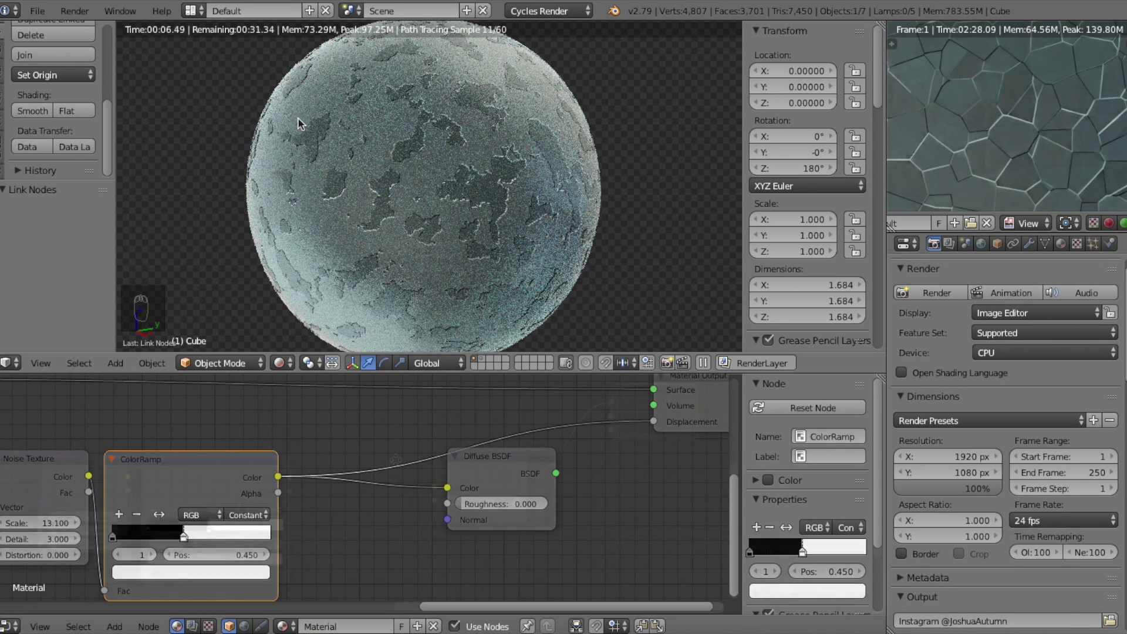
key(shift+a)
- Add a Wave Texture node set to Rings with the Saw profile
click(380, 421)
text(wave)
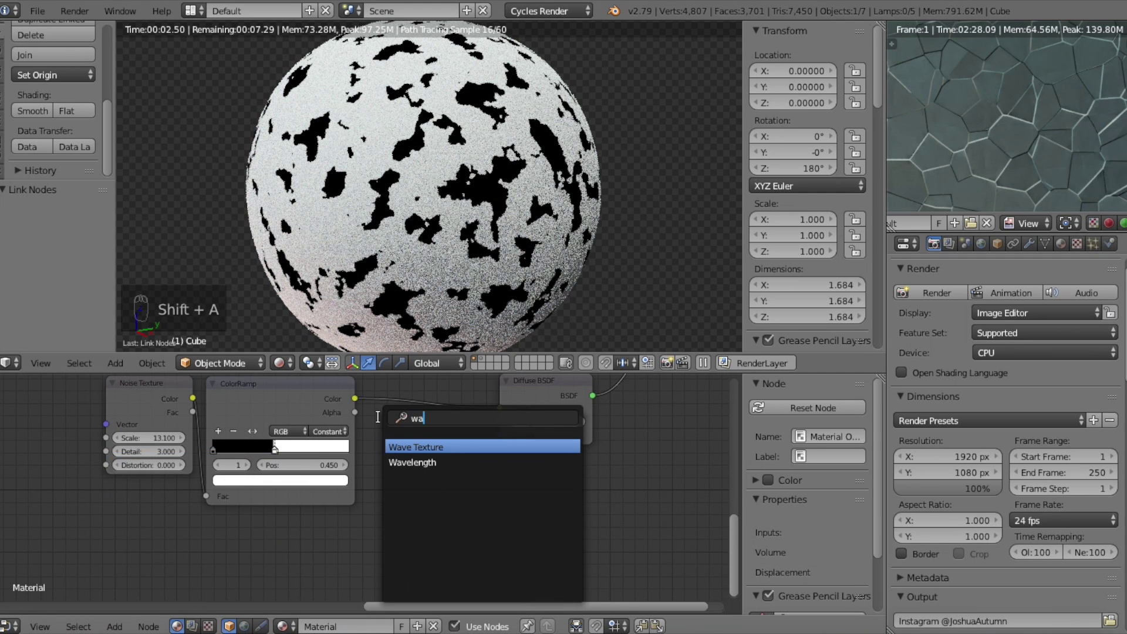
key(Return)
click(389, 463)
scroll(375, 465, up, 4)
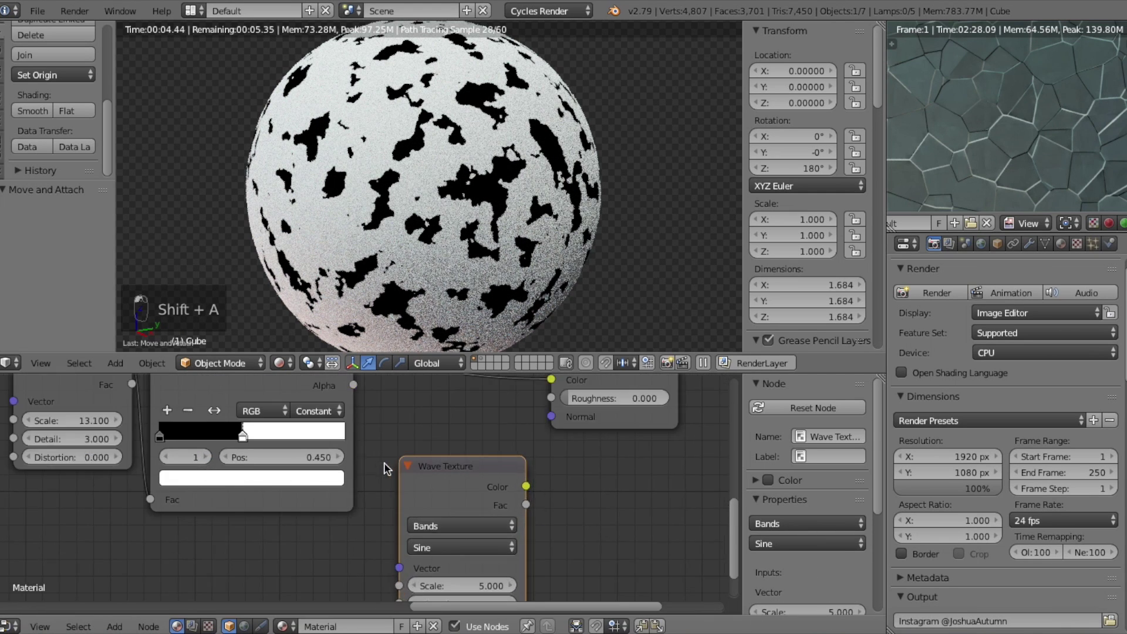
click(411, 539)
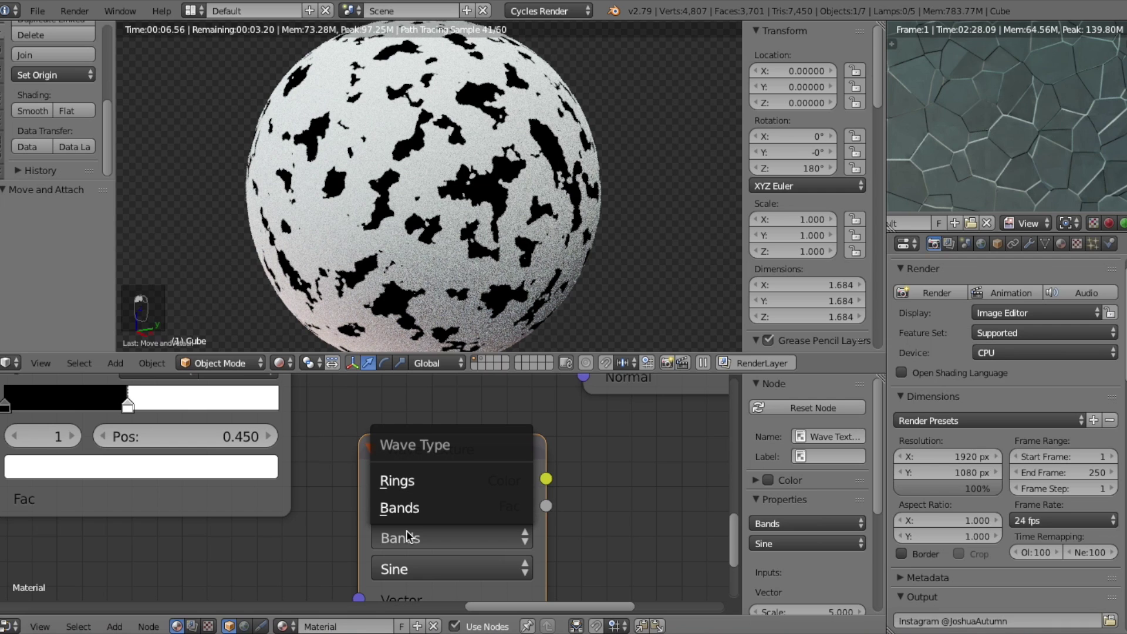
click(405, 481)
click(385, 534)
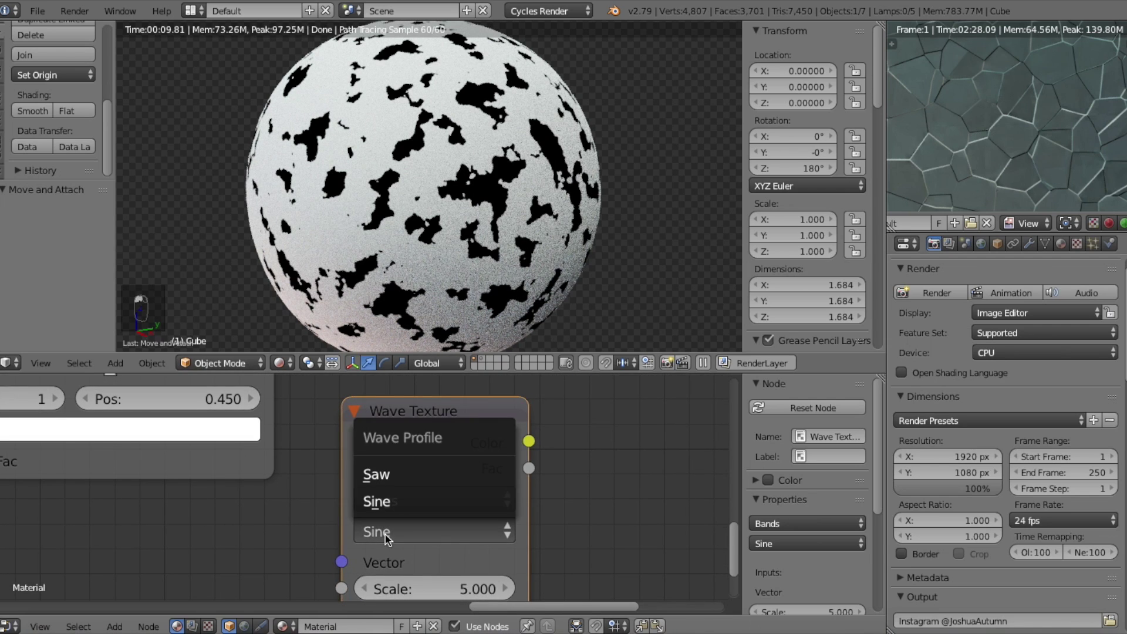
click(392, 474)
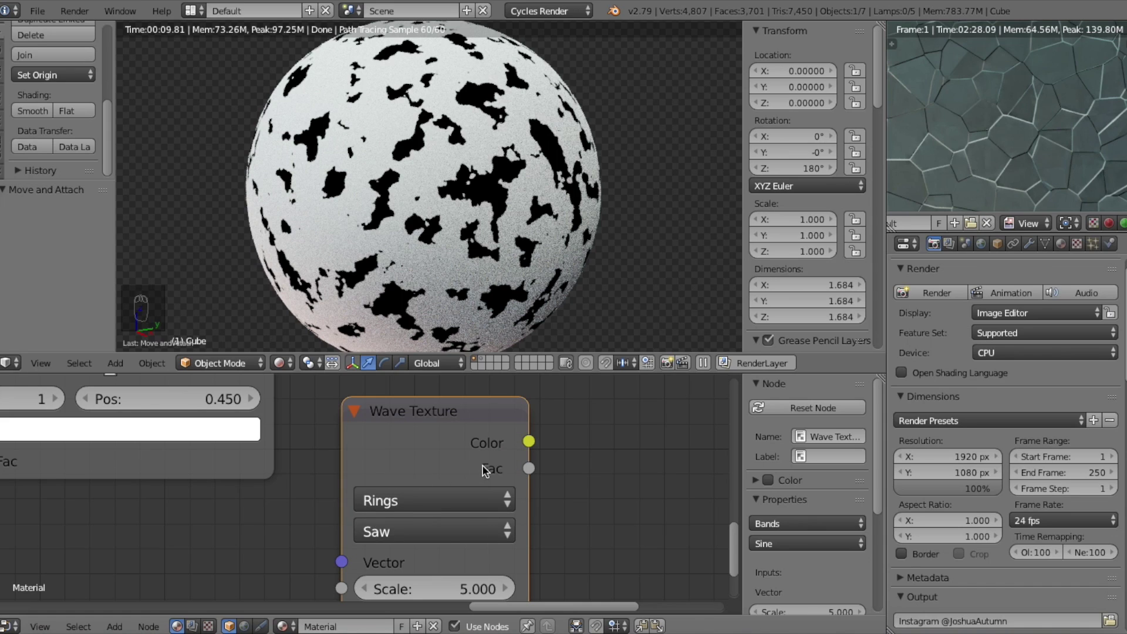
- Connect the Wave Texture Color to the Diffuse BSDF Color
scroll(492, 489, down, 2)
drag(399, 501, 421, 431)
scroll(446, 411, down, 1)
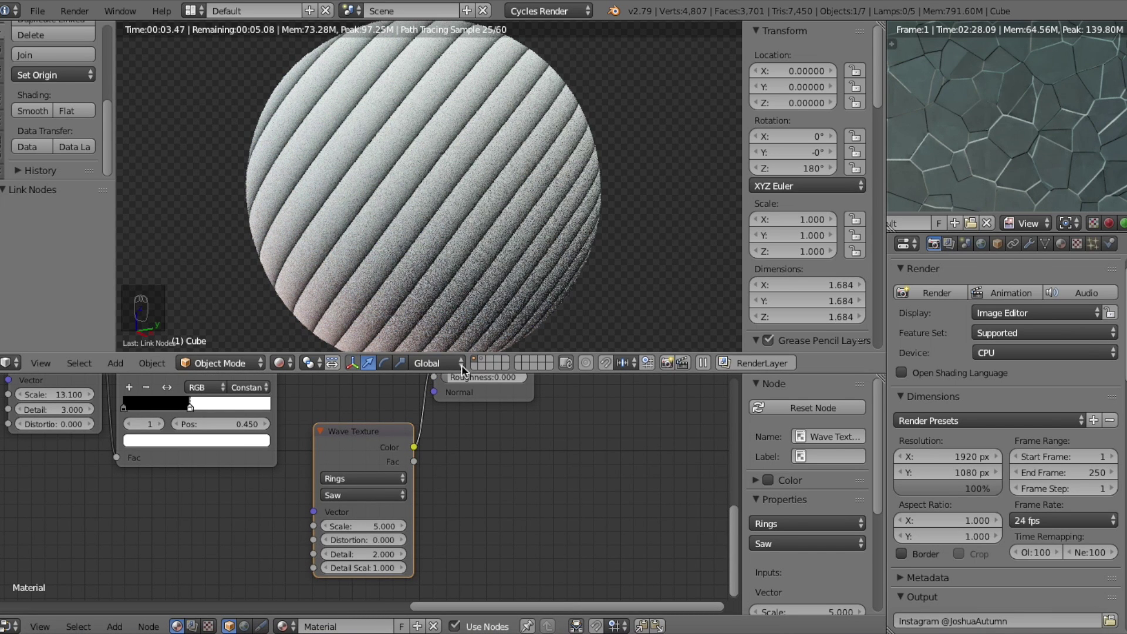
scroll(372, 443, up, 3)
- Set the Wave Texture's Distortion to 58
middle_drag(358, 493, 358, 440)
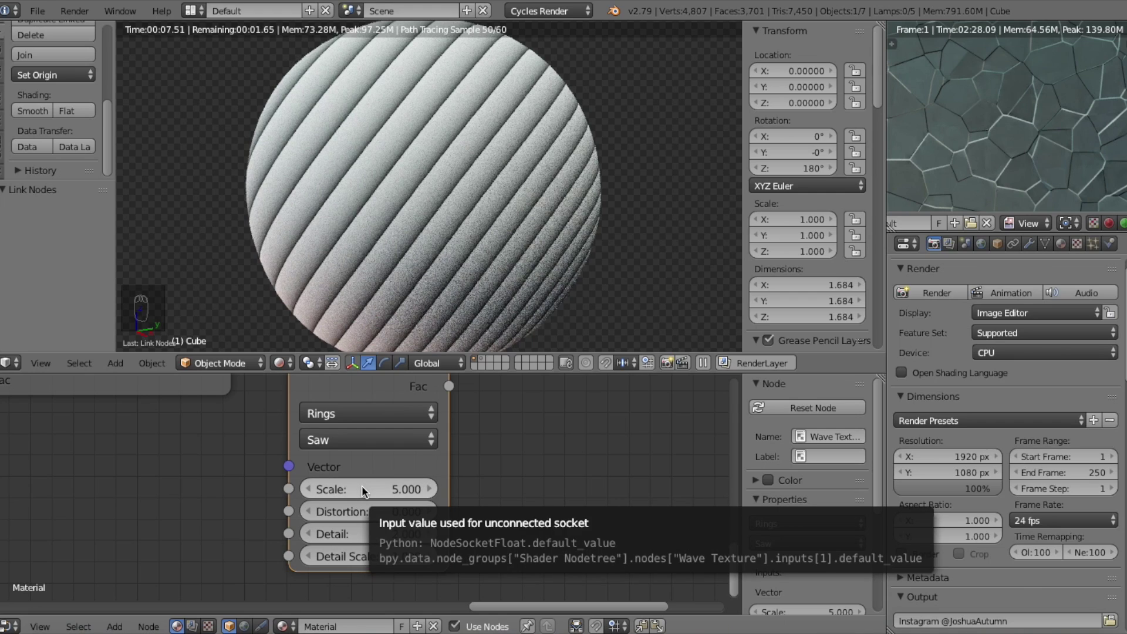
drag(347, 516, 458, 515)
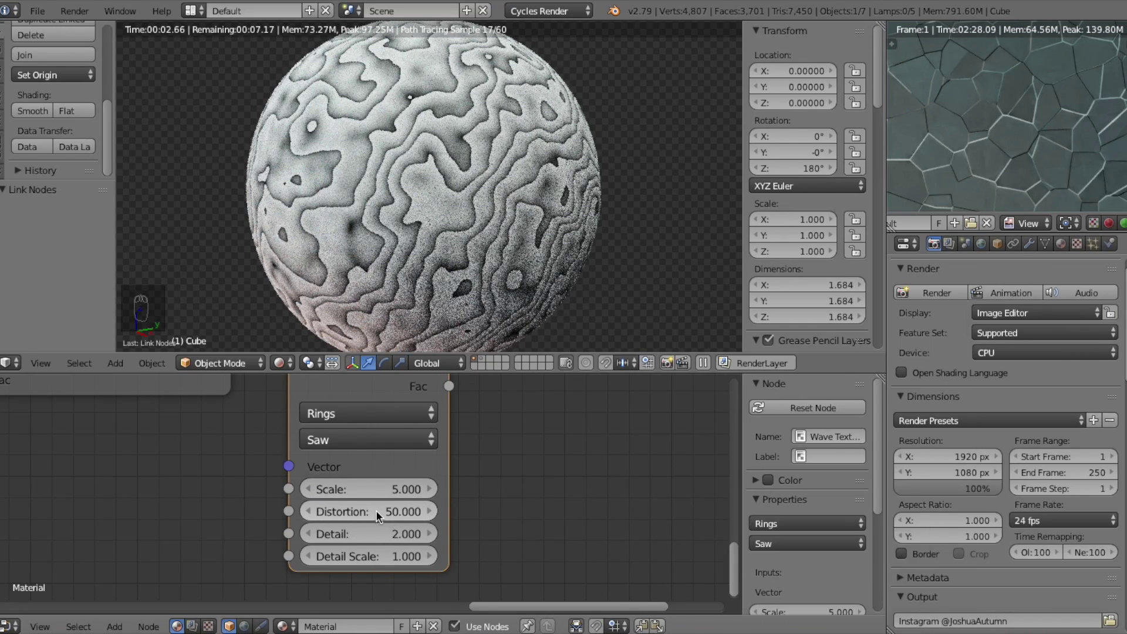
click(377, 512)
text(57)
key(Return)
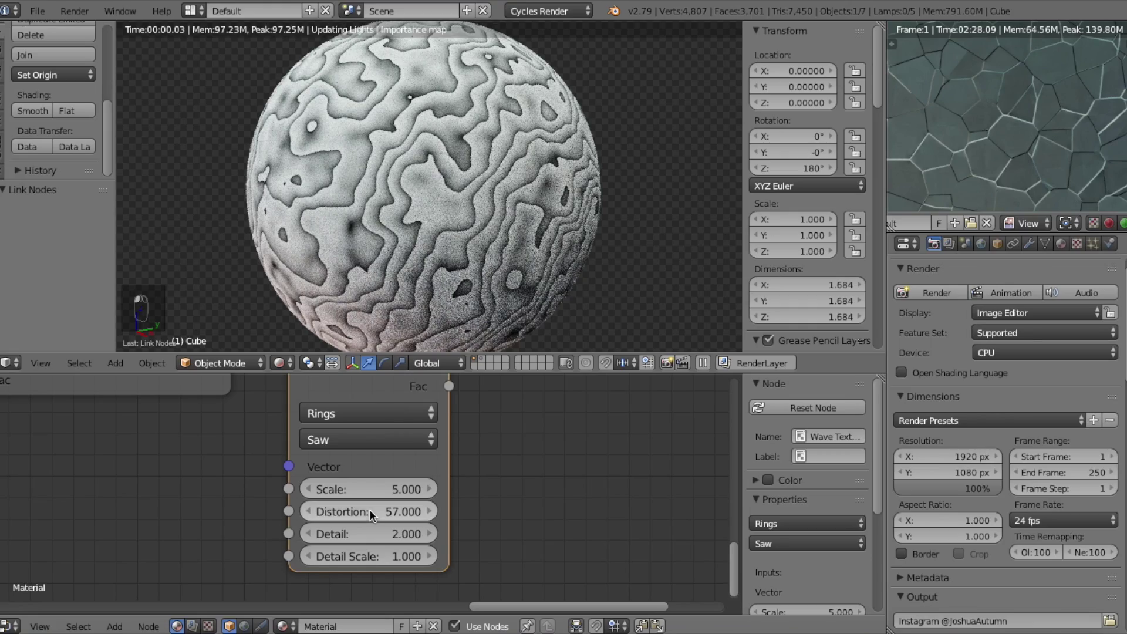
click(369, 510)
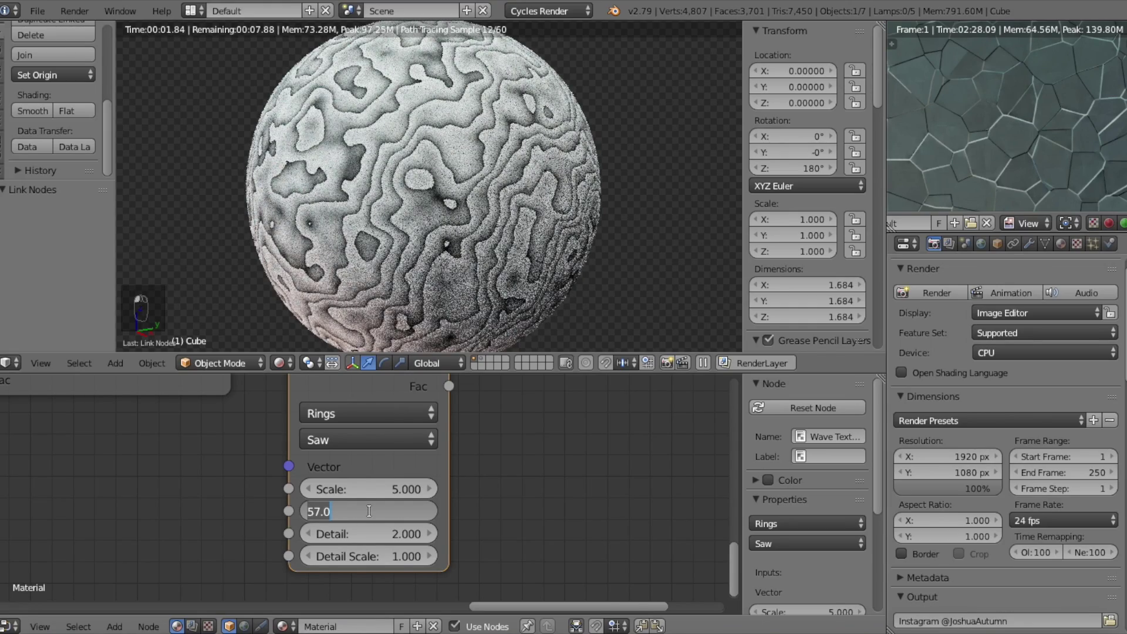
text(58)
key(Return)
scroll(371, 509, down, 4)
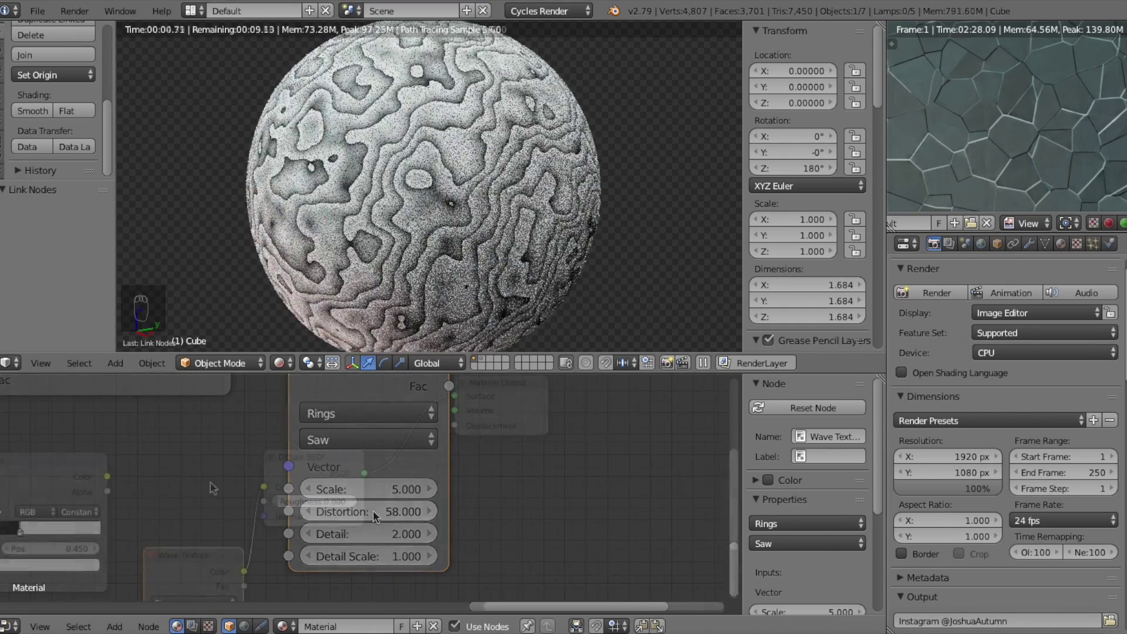
- Undo the wave-to-Diffuse link, wire Wave Texture Color to Displacement, and show render slot 2
key(super+z)
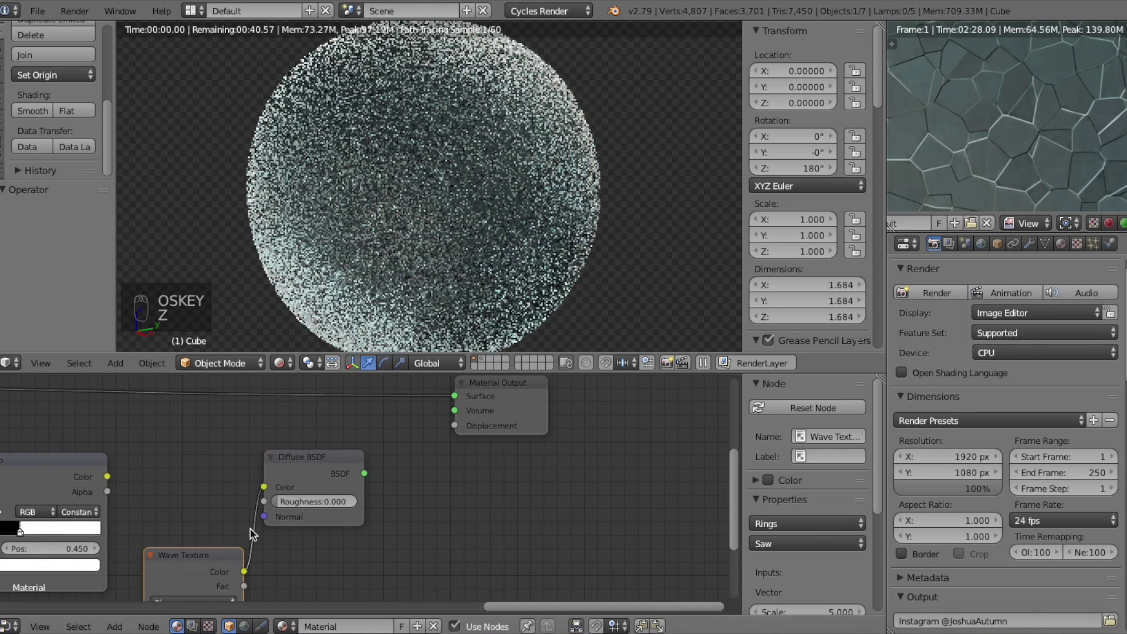
drag(244, 571, 451, 426)
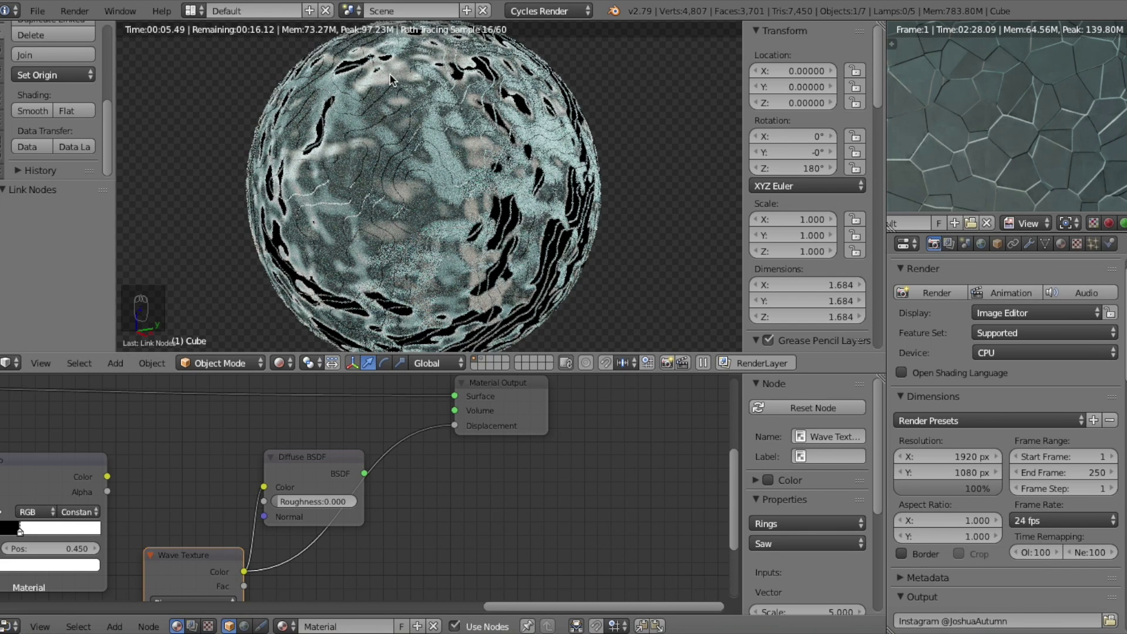
scroll(411, 167, up, 8)
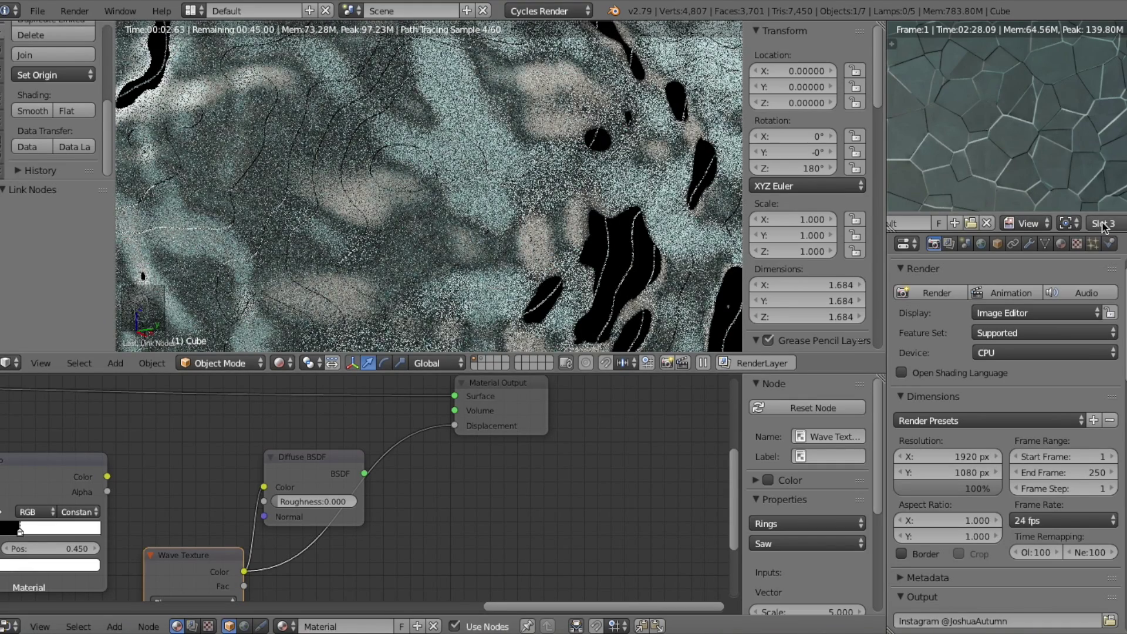
click(1102, 224)
click(1103, 188)
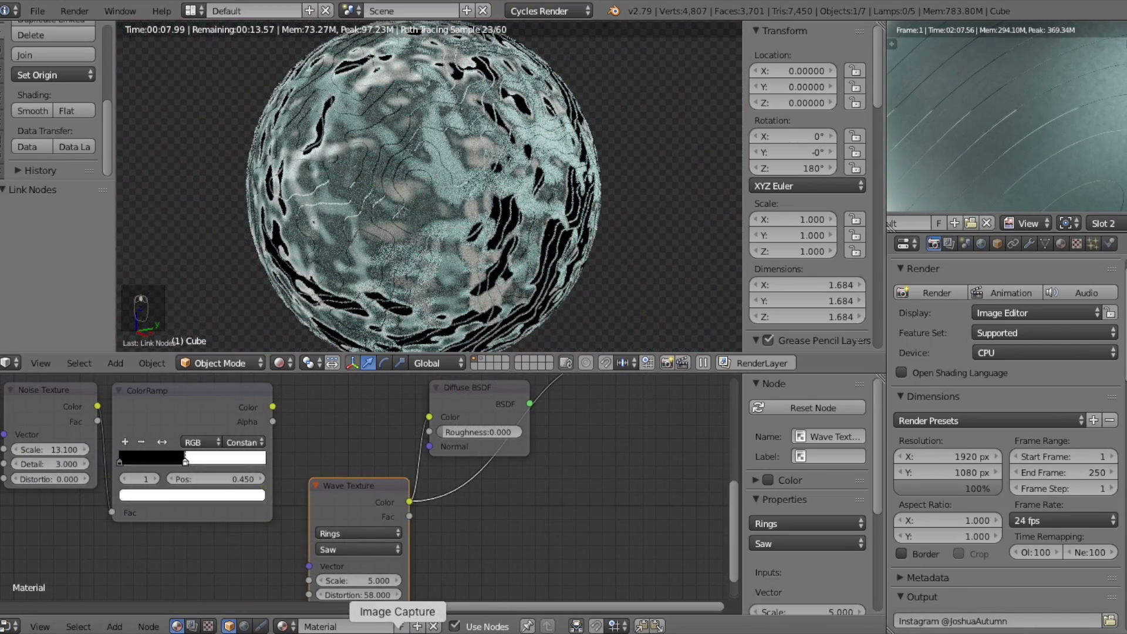
- Move the Wave Texture node down-left and delete the Diffuse BSDF node
drag(358, 489, 205, 547)
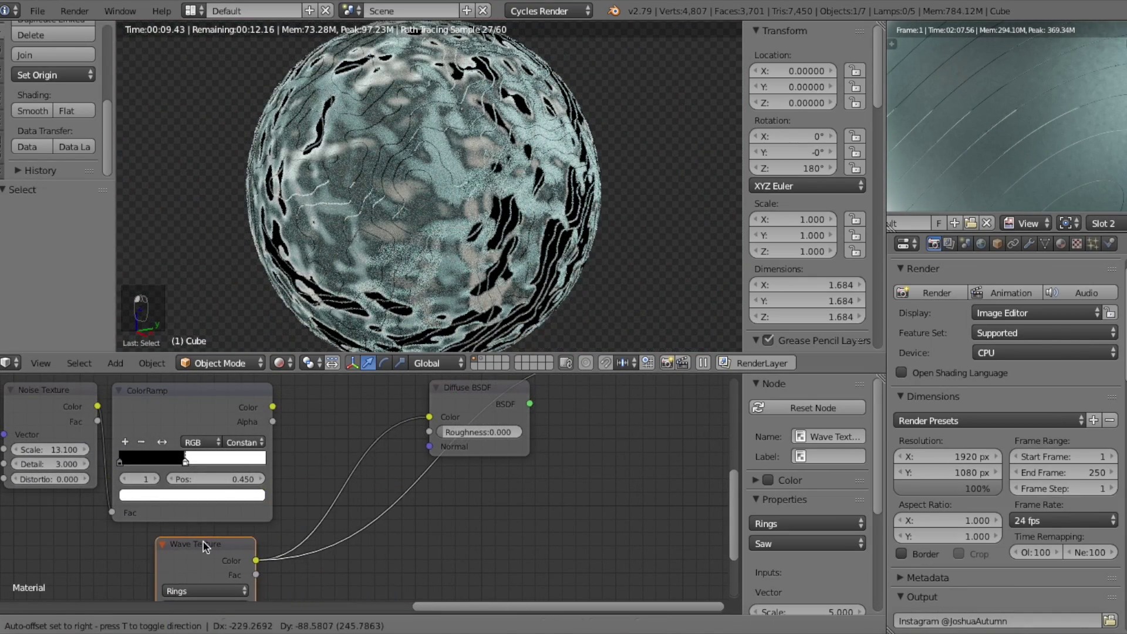
click(476, 397)
key(x)
middle_drag(391, 421, 415, 428)
- Insert a MixRGB node on the wave texture link and plug the ColorRamp into its Color1
key(shift+a)
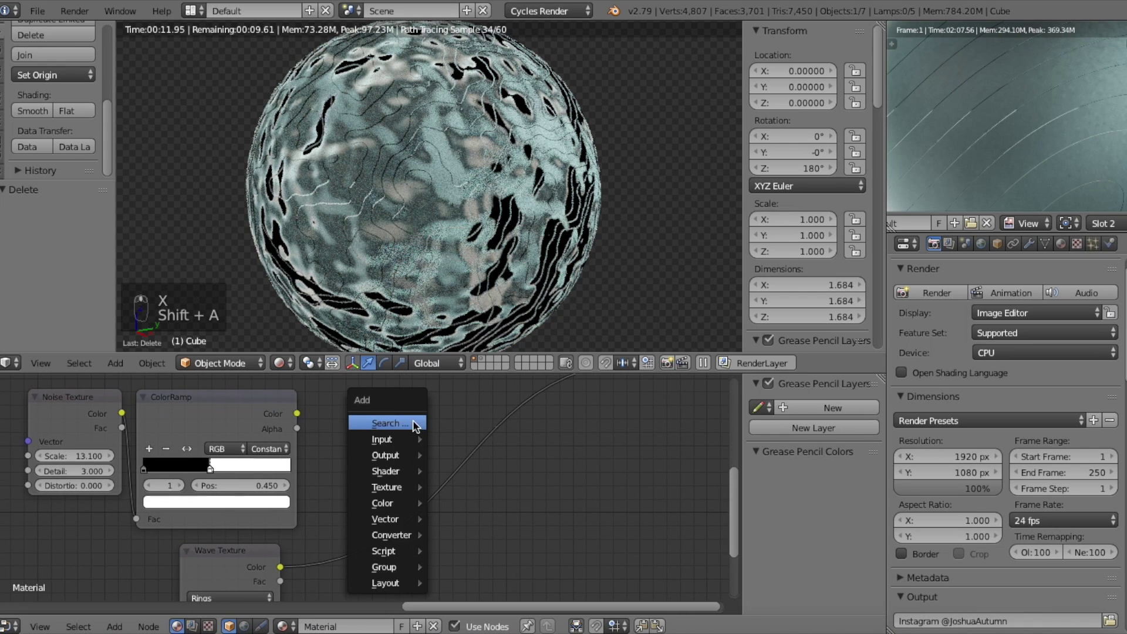
click(413, 423)
text(mix)
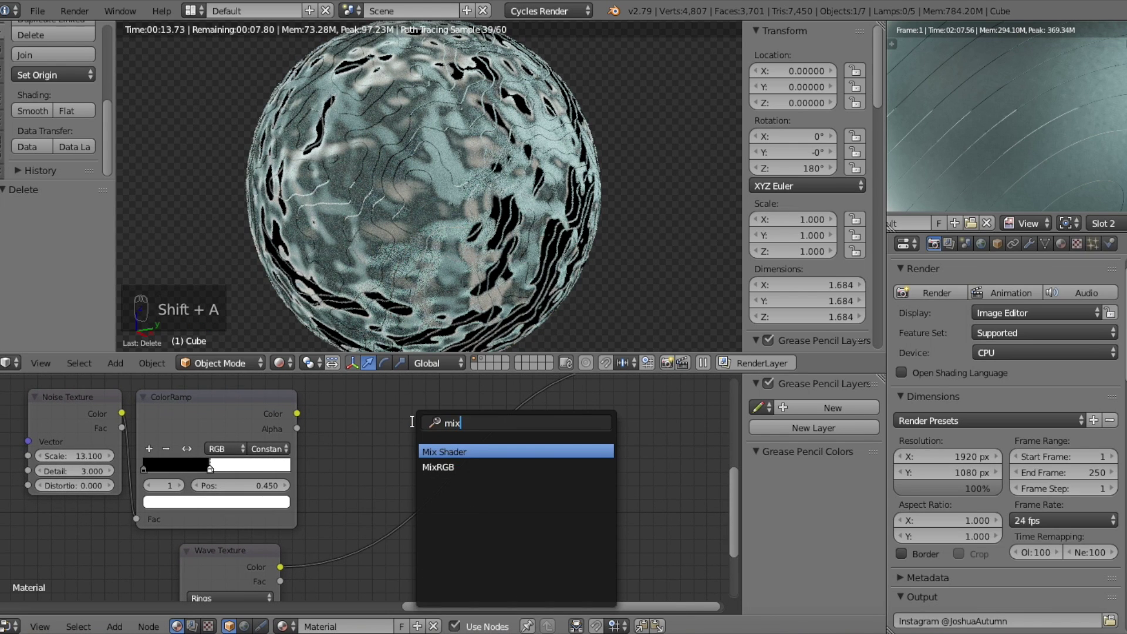
click(451, 465)
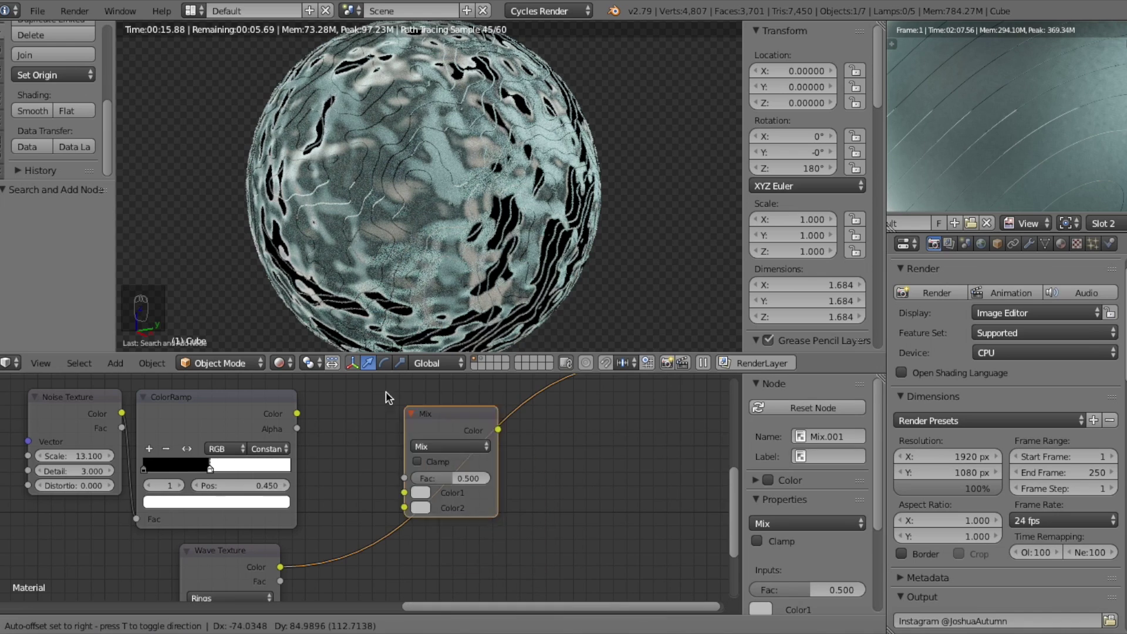
click(364, 397)
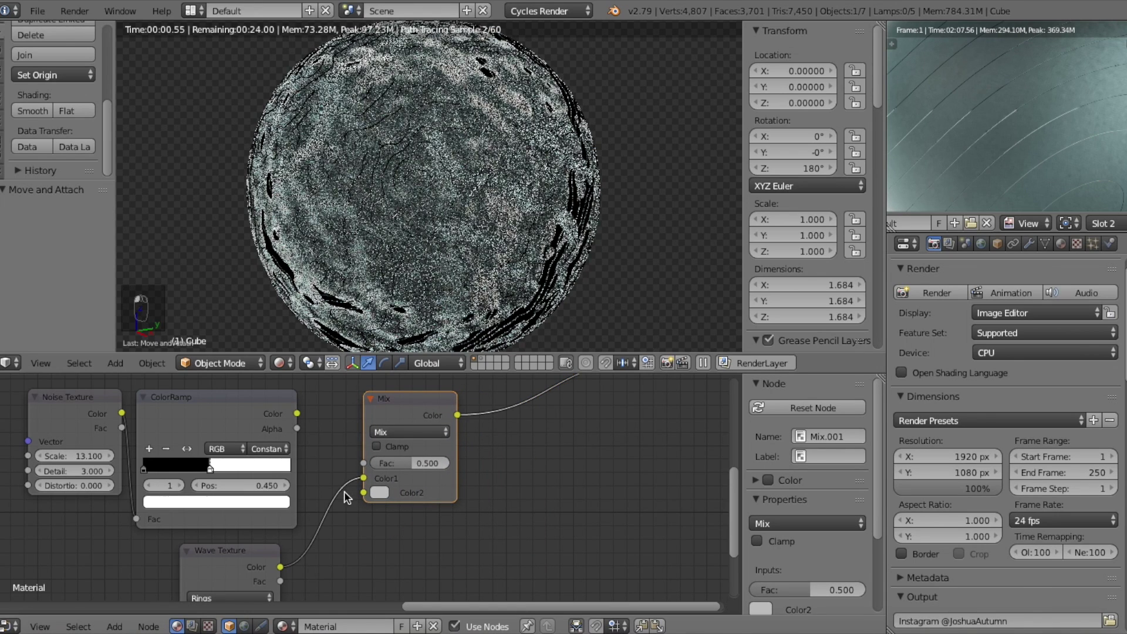
scroll(359, 479, up, 1)
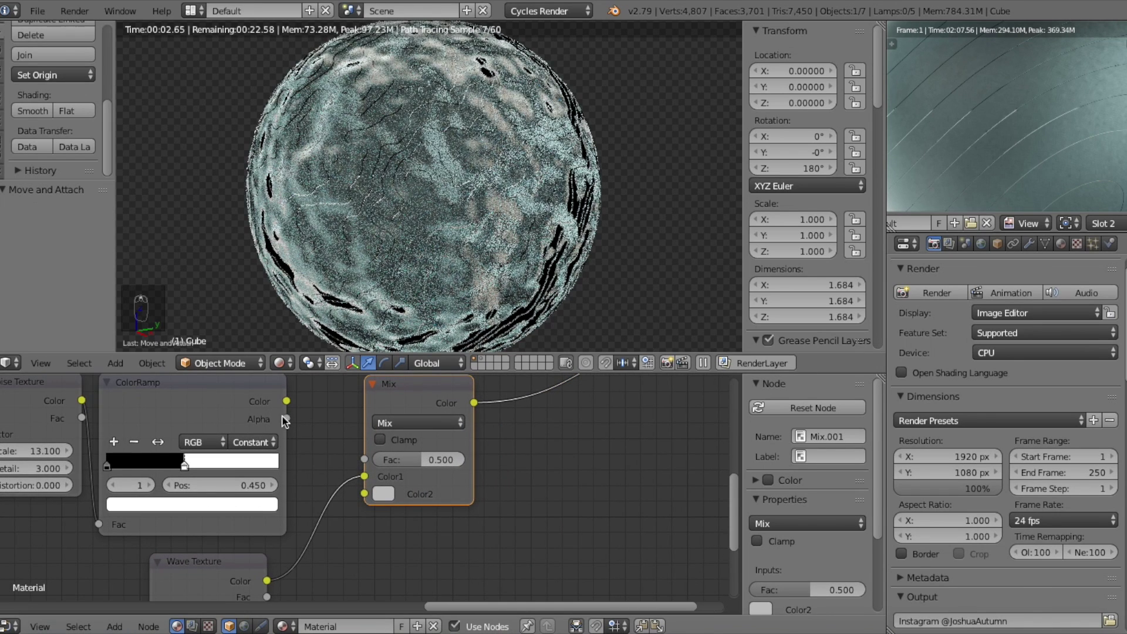
drag(286, 400, 364, 476)
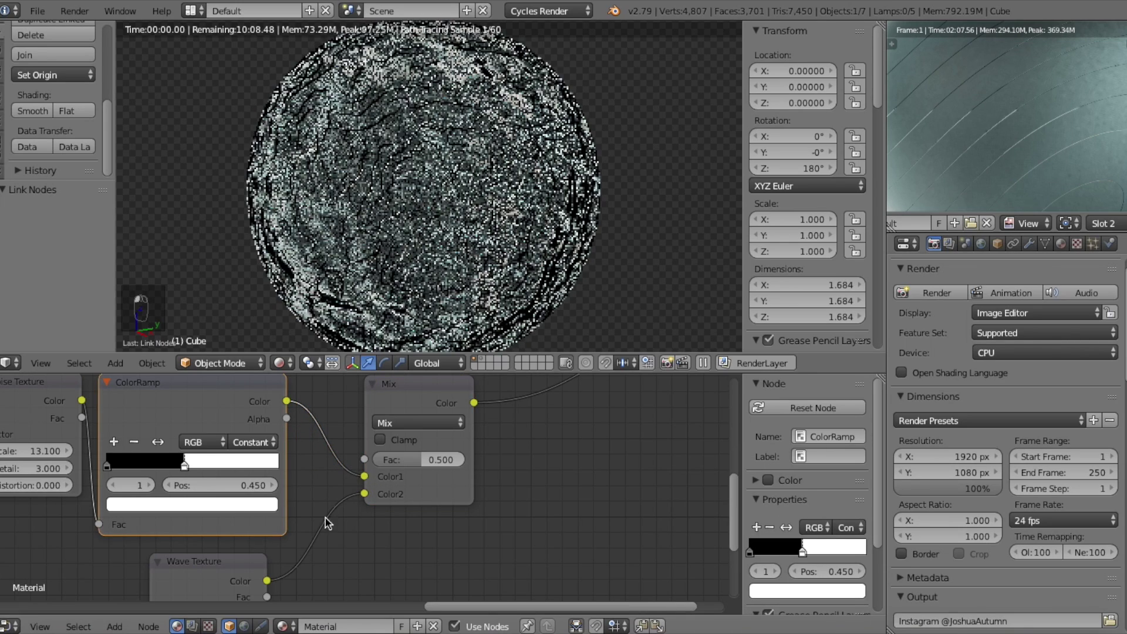
middle_drag(327, 523, 379, 447)
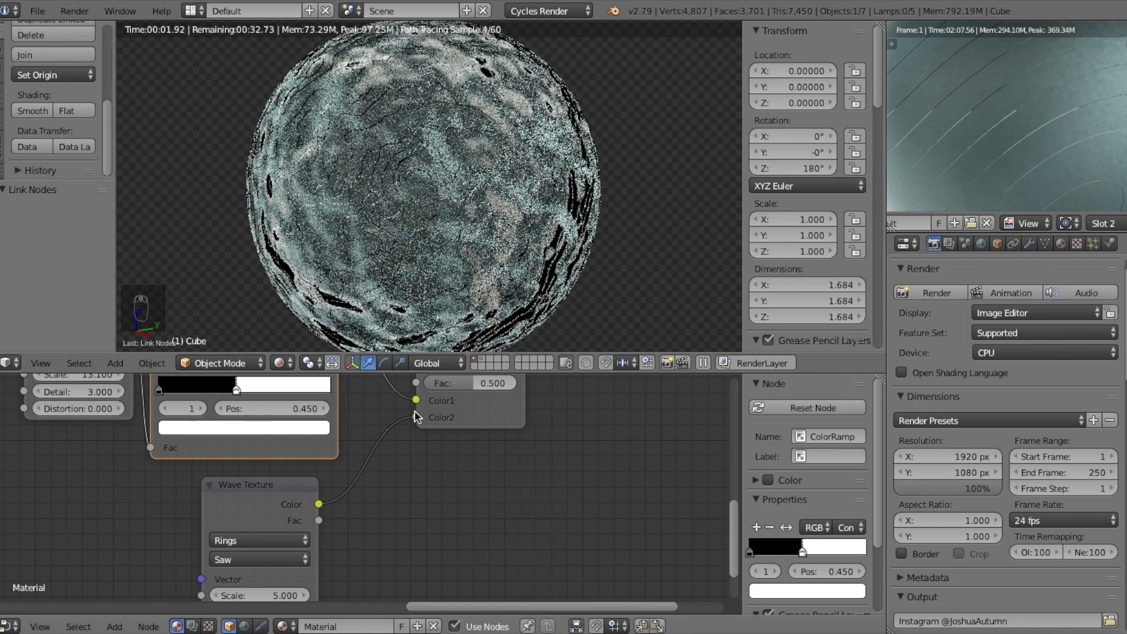
- Set the Mix node's blend type to Multiply with Fac 0.150
scroll(377, 443, up, 3)
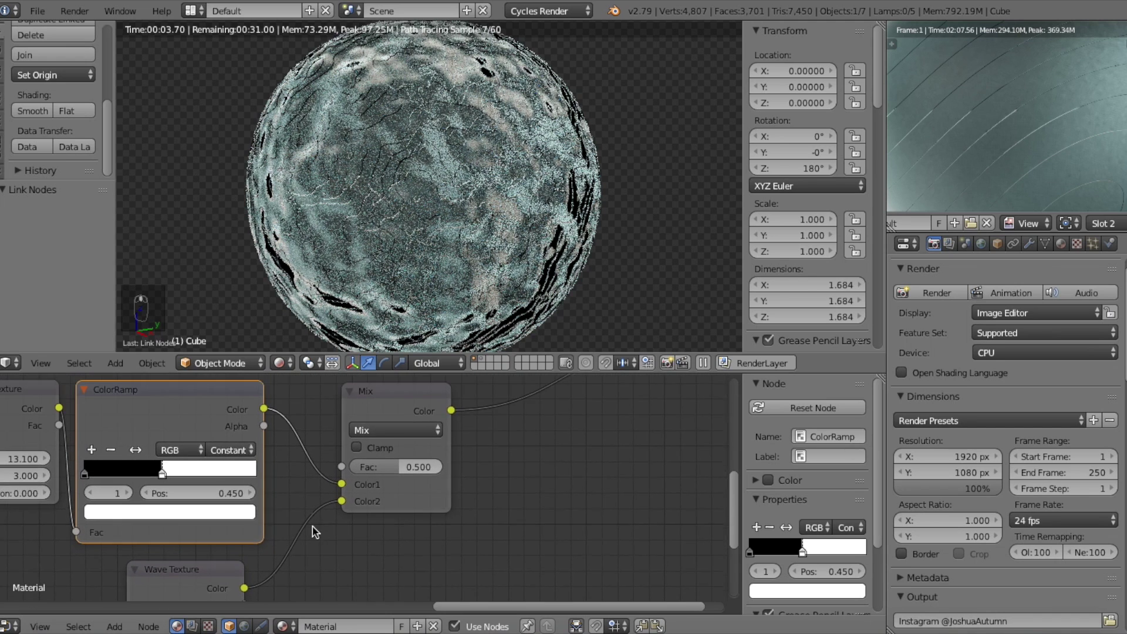
middle_drag(382, 436, 364, 475)
click(373, 450)
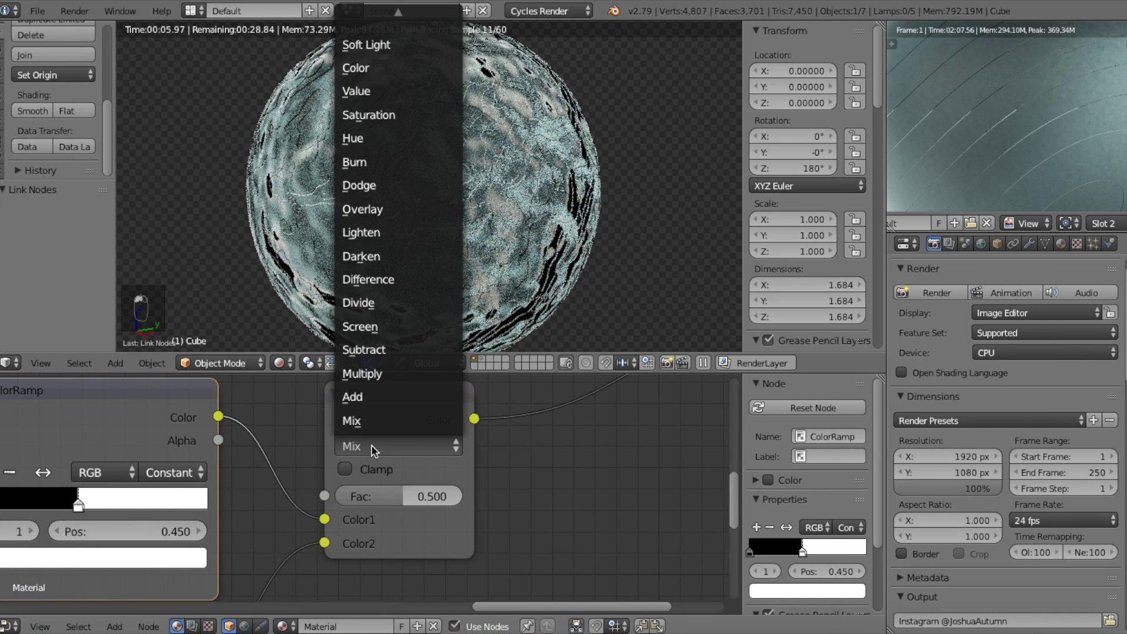
click(379, 374)
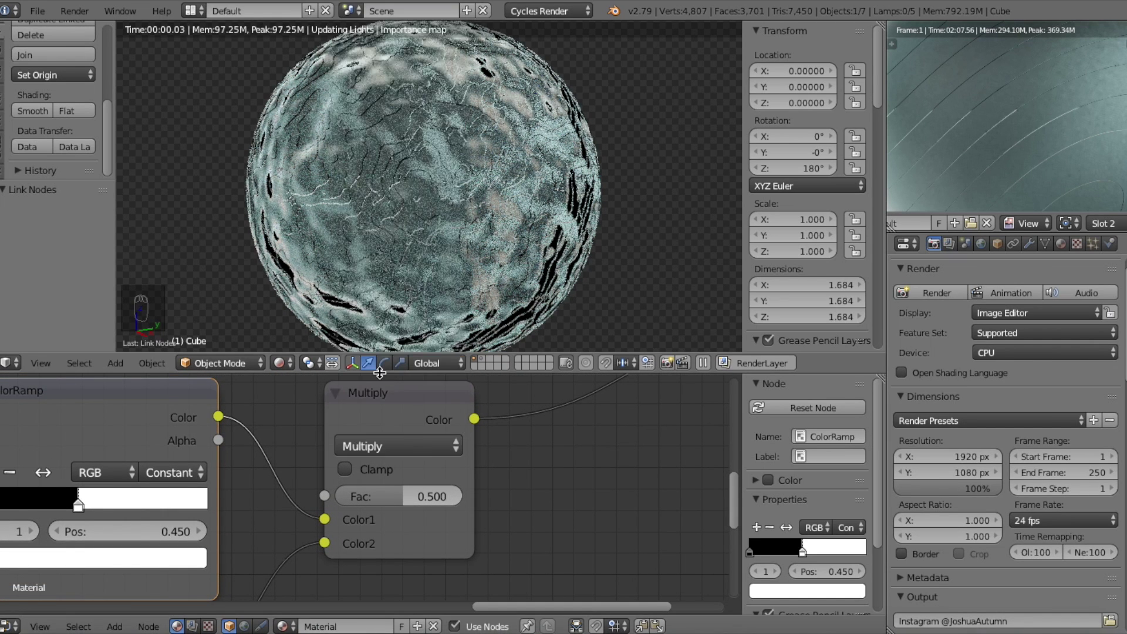
scroll(339, 498, up, 1)
middle_drag(340, 499, 399, 455)
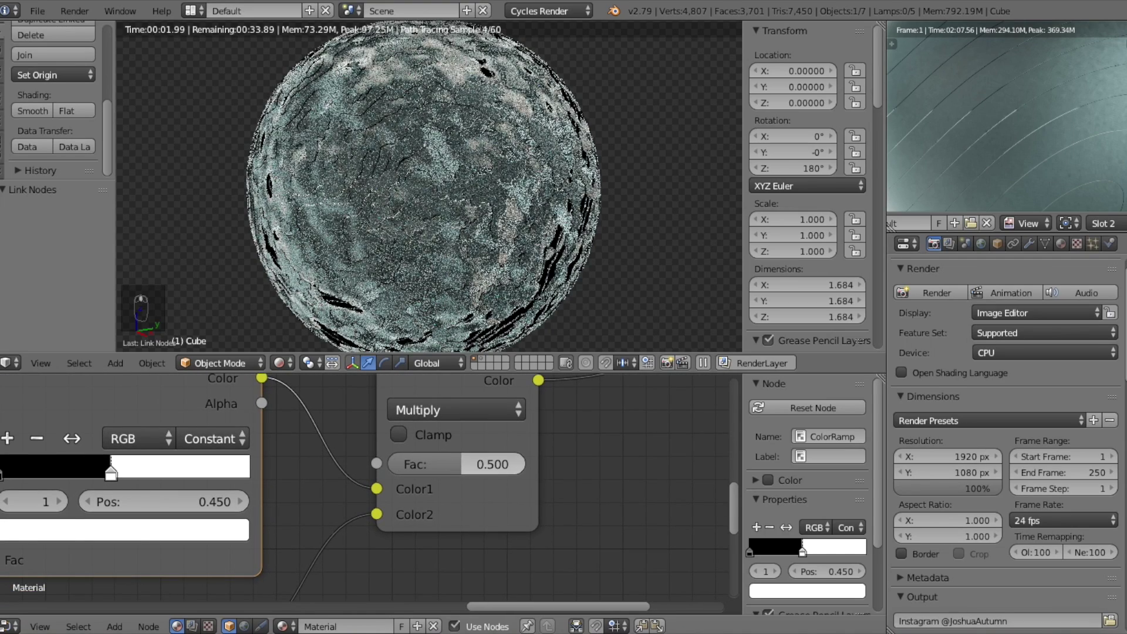
drag(398, 455, 348, 456)
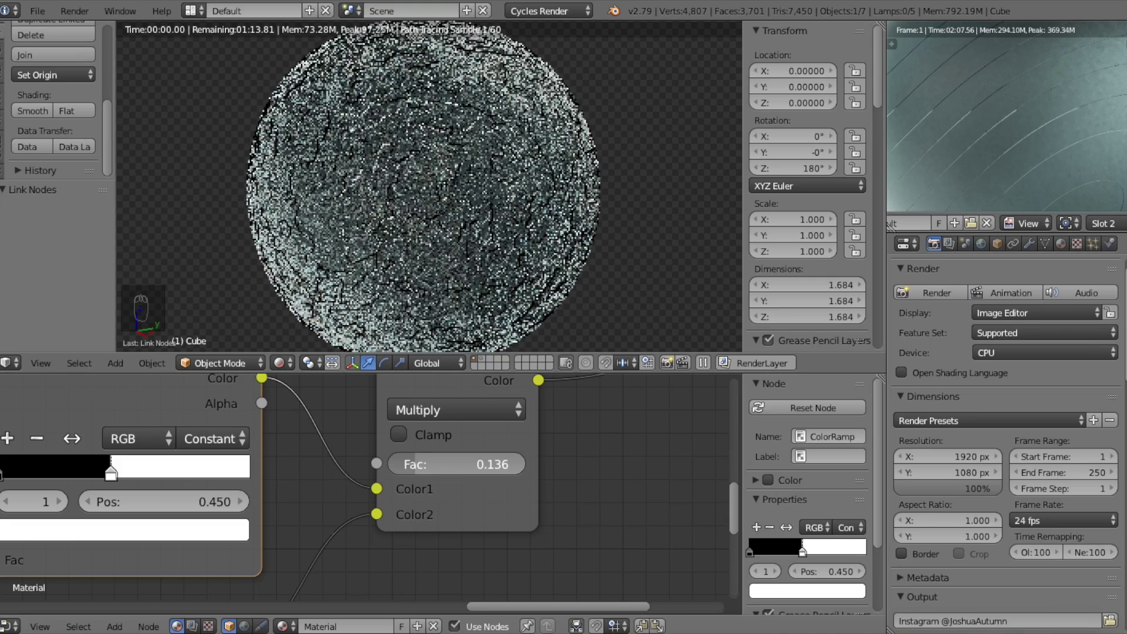
drag(420, 464, 429, 464)
click(420, 464)
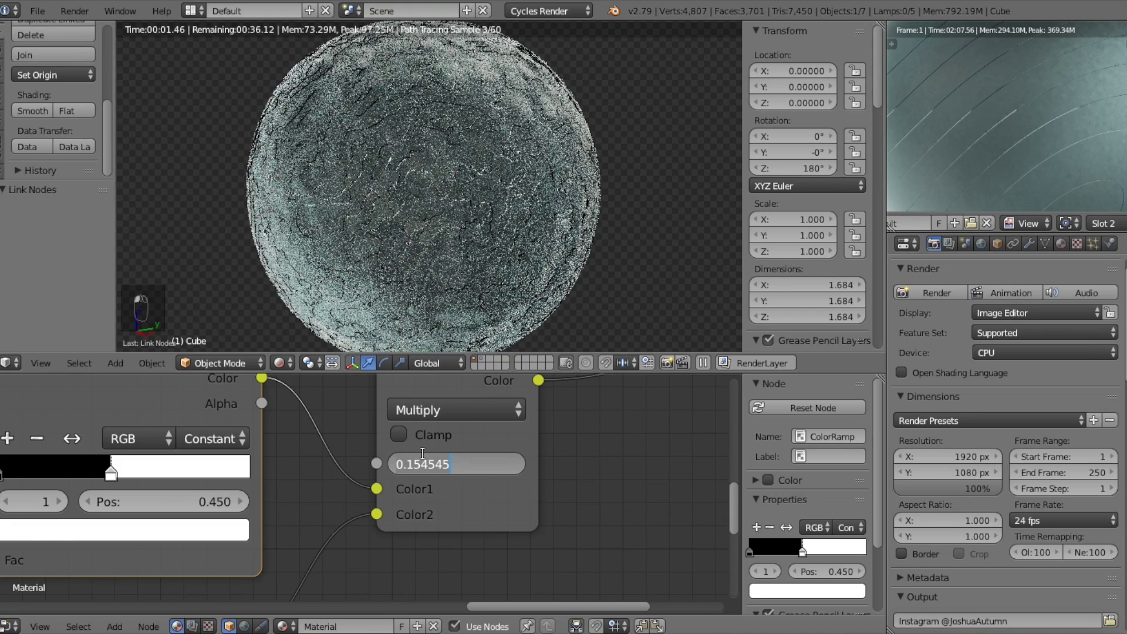
text(0.15)
key(Return)
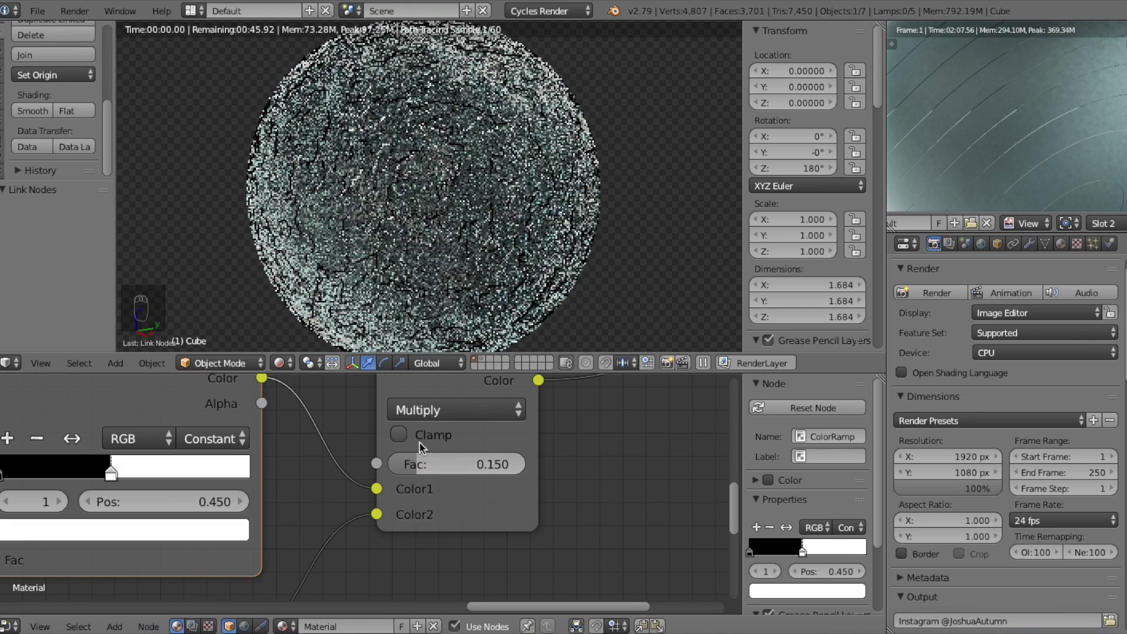